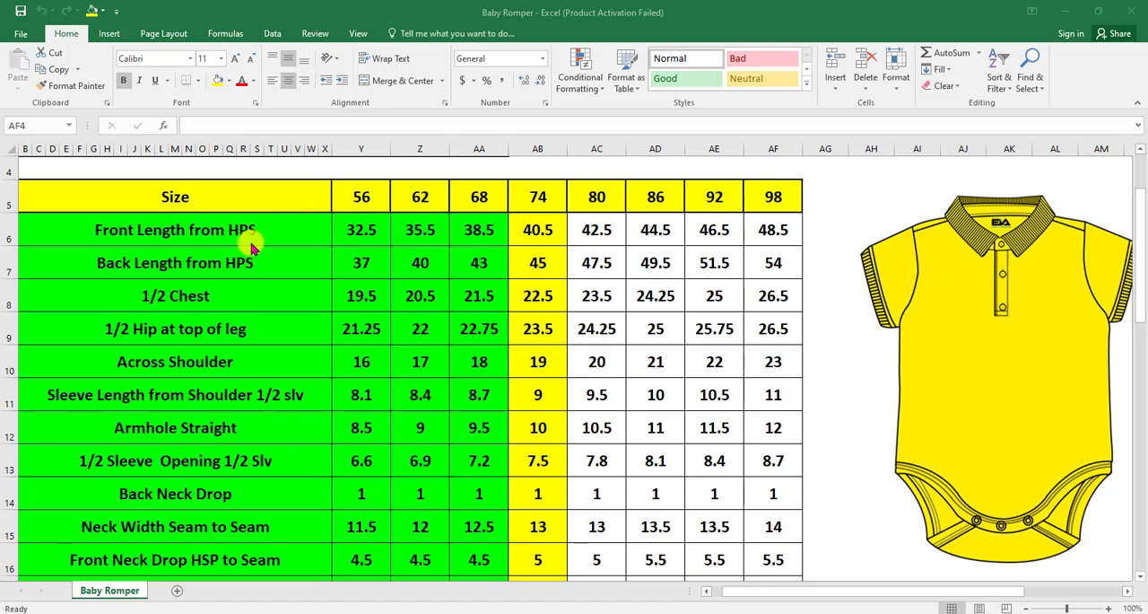
Examine the Baby Romper measurement chart in Excel and its pattern pieces in Modaris
{"action": "scroll", "coordinate": [697, 302], "scroll_direction": "up", "scroll_amount": 1}
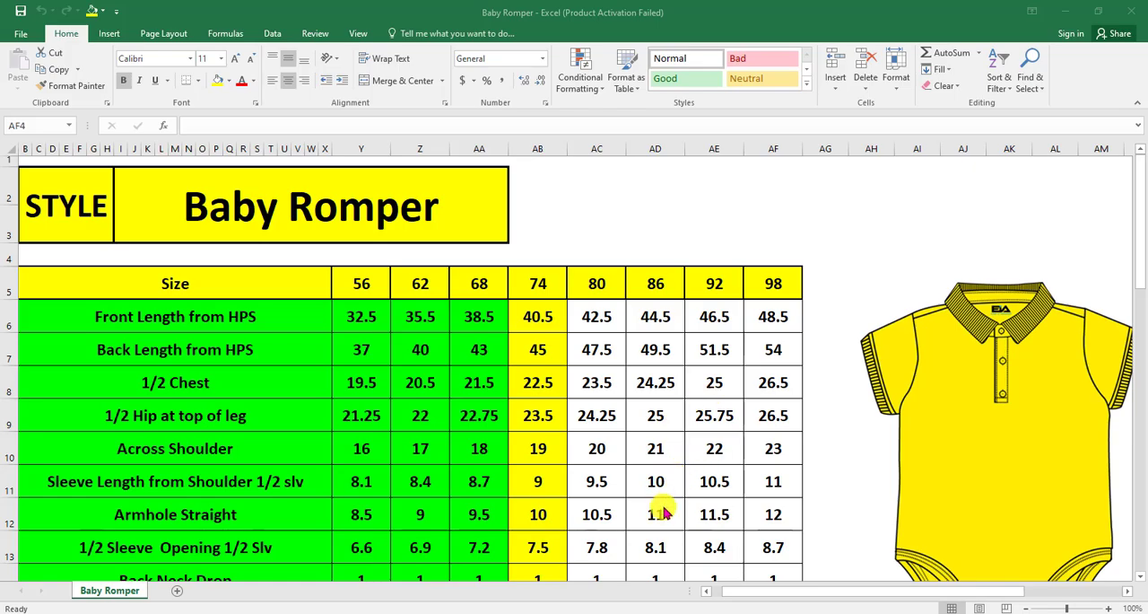
{"action": "left_click", "coordinate": [577, 611]}
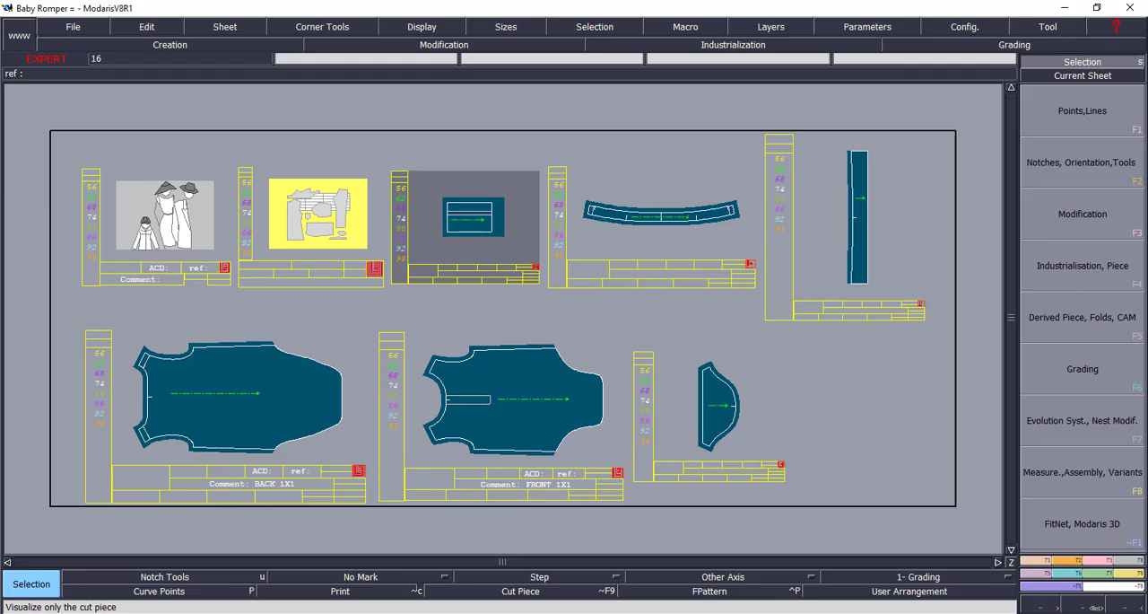
{"action": "left_click", "coordinate": [502, 612]}
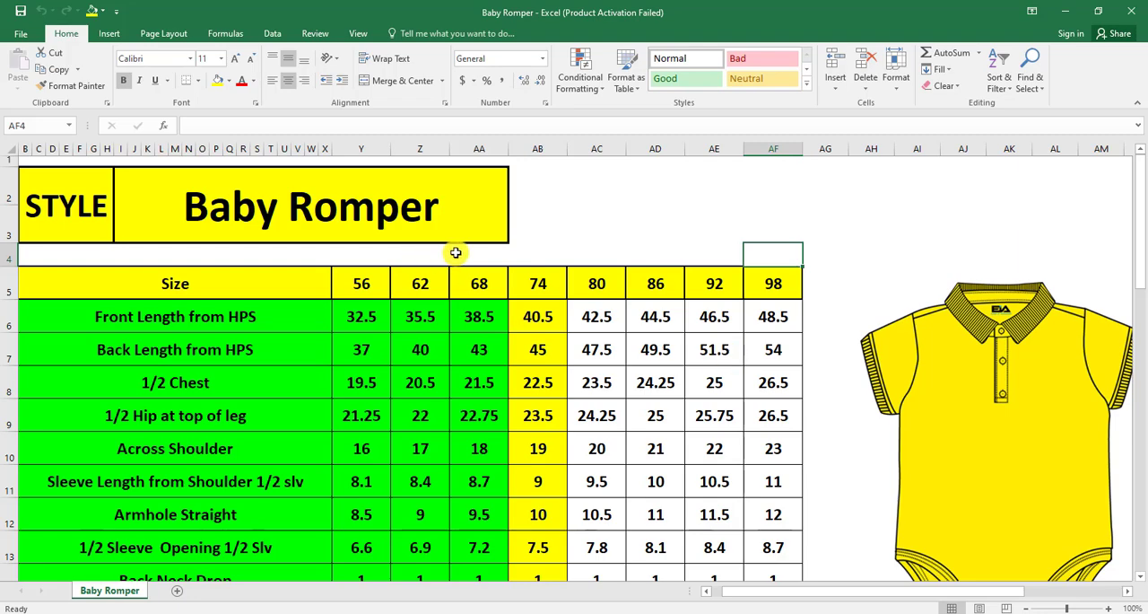
{"action": "scroll", "coordinate": [487, 252], "scroll_direction": "down", "scroll_amount": 3}
{"action": "scroll", "coordinate": [519, 251], "scroll_direction": "up", "scroll_amount": 1}
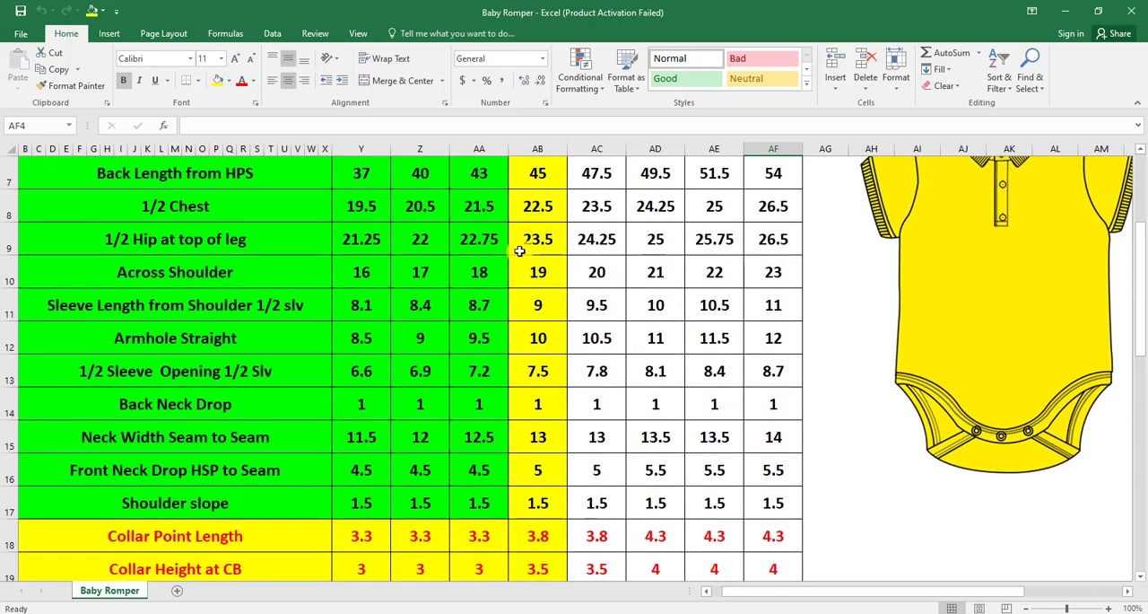
{"action": "scroll", "coordinate": [516, 238], "scroll_direction": "up", "scroll_amount": 1}
{"action": "scroll", "coordinate": [307, 272], "scroll_direction": "up", "scroll_amount": 1}
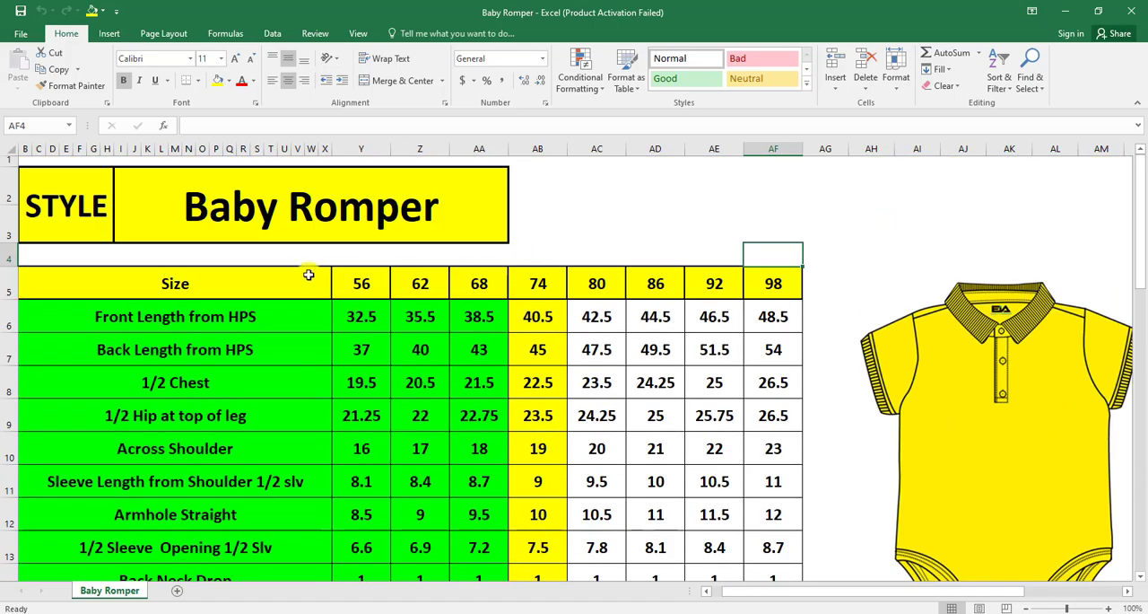
{"action": "scroll", "coordinate": [430, 266], "scroll_direction": "down", "scroll_amount": 2}
{"action": "scroll", "coordinate": [433, 266], "scroll_direction": "up", "scroll_amount": 1}
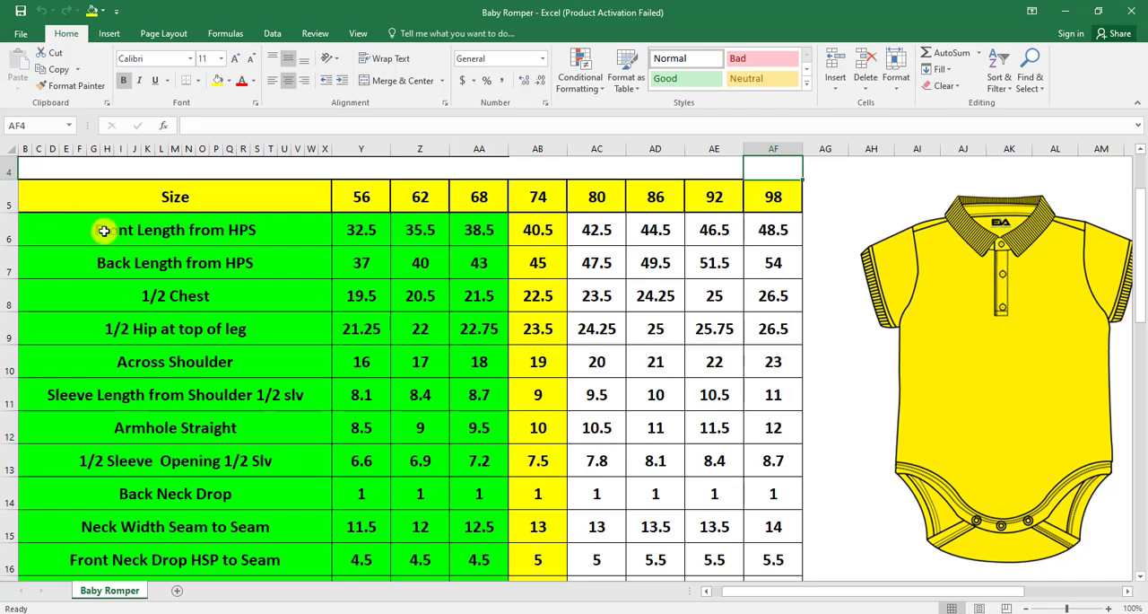
Remove the fill colour from the measurement names and the size 56, 62 and 68 columns, rows 6 to 31
{"action": "left_click_drag", "start_coordinate": [100, 230], "coordinate": [462, 406]}
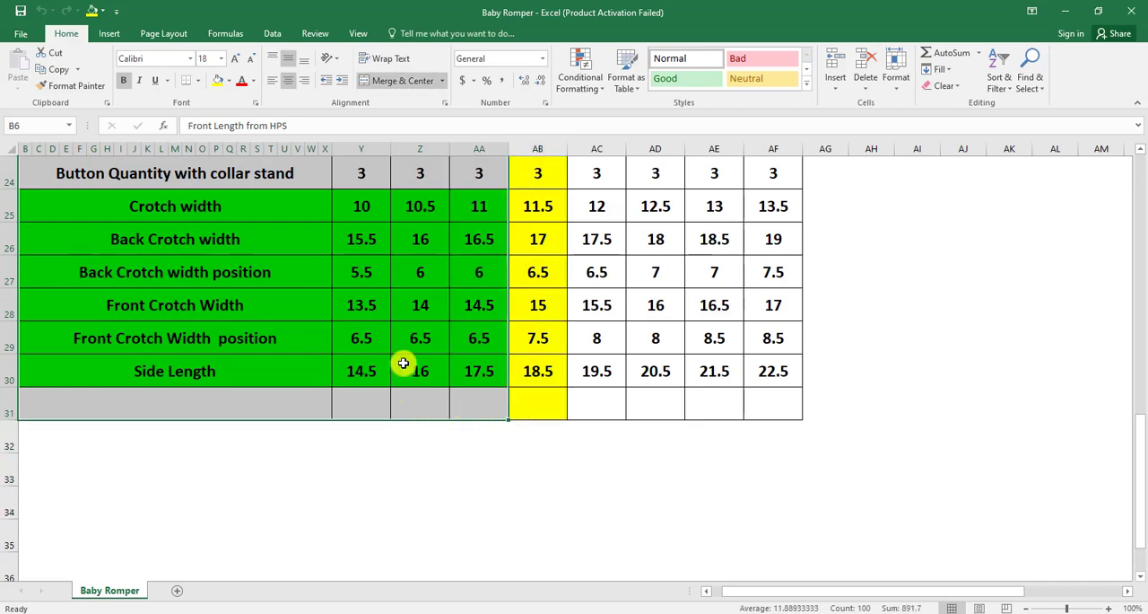
{"action": "left_click", "coordinate": [229, 81]}
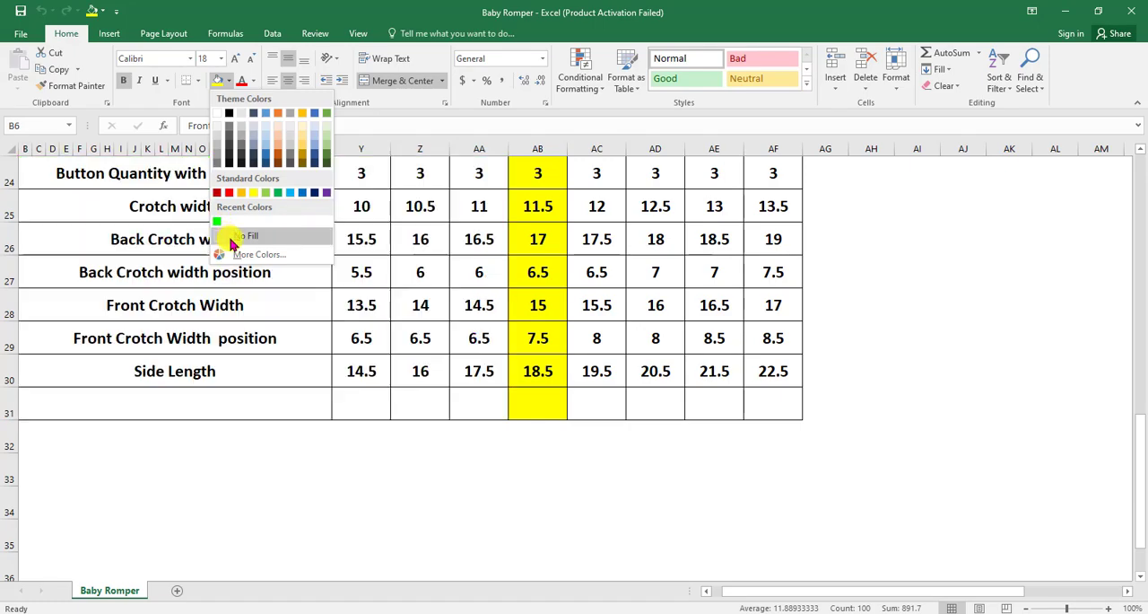
{"action": "left_click", "coordinate": [235, 236]}
{"action": "scroll", "coordinate": [802, 287], "scroll_direction": "up", "scroll_amount": 8}
{"action": "left_click", "coordinate": [680, 225]}
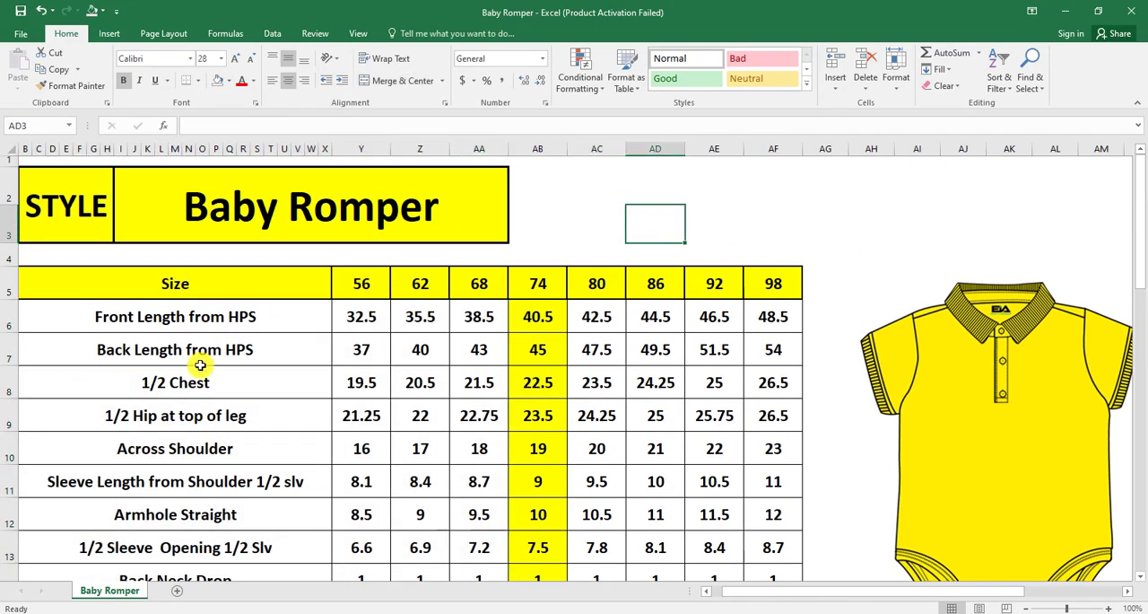
{"action": "left_click", "coordinate": [708, 220]}
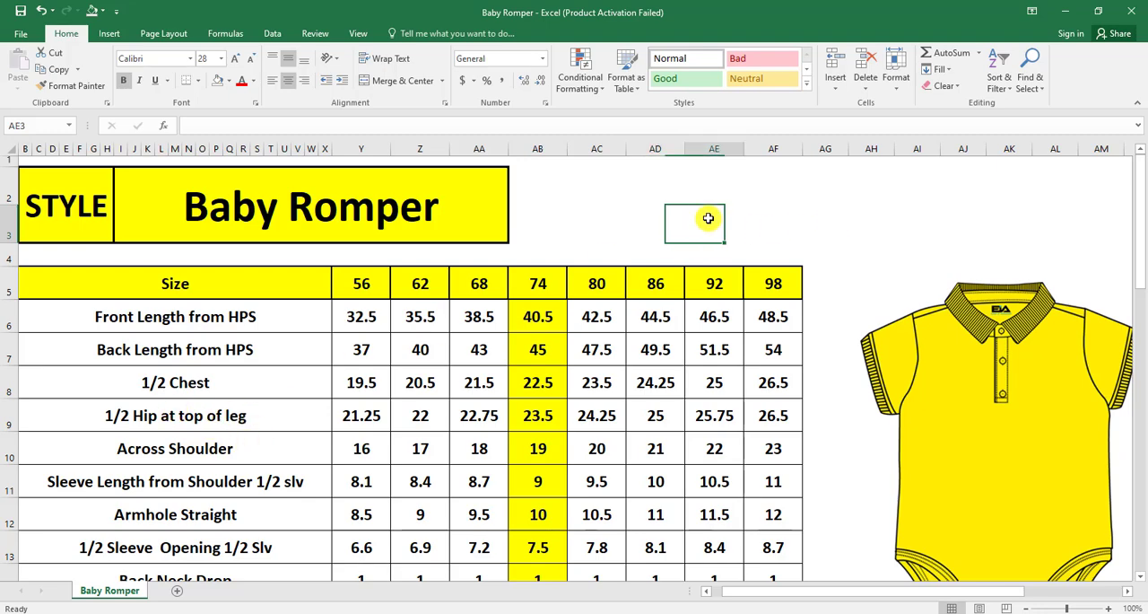
{"action": "left_click", "coordinate": [597, 216]}
{"action": "left_click", "coordinate": [654, 201]}
{"action": "left_click", "coordinate": [606, 192]}
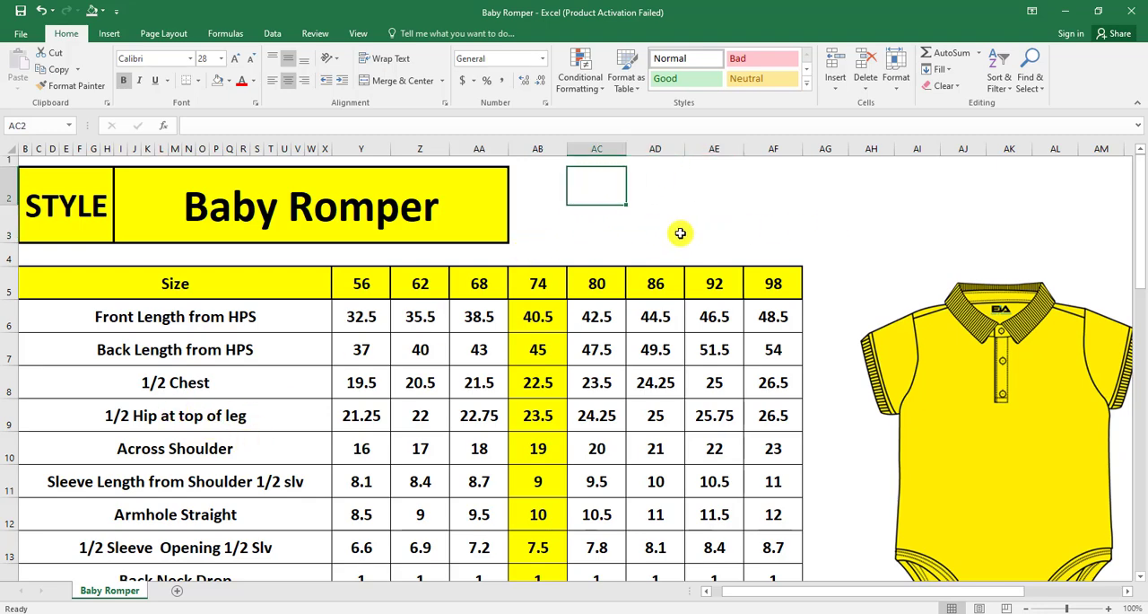
{"action": "left_click", "coordinate": [704, 235]}
{"action": "left_click", "coordinate": [541, 224]}
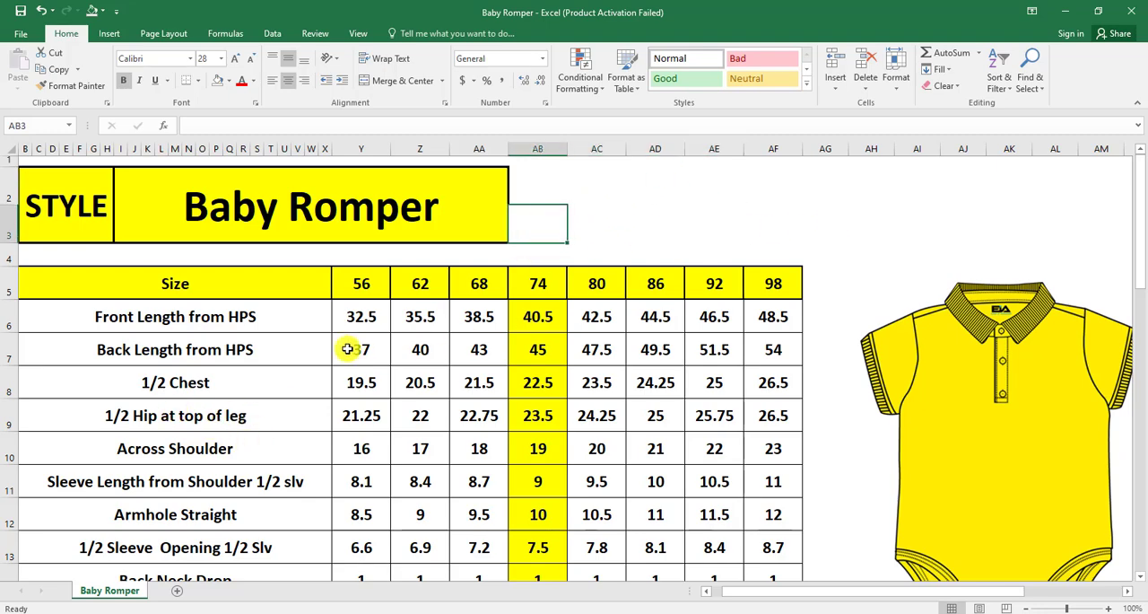
Insert a blank row above each of the Back Length from HPS, 1/2 Chest and 1/2 Hip at top of leg rows
{"action": "left_click", "coordinate": [5, 357]}
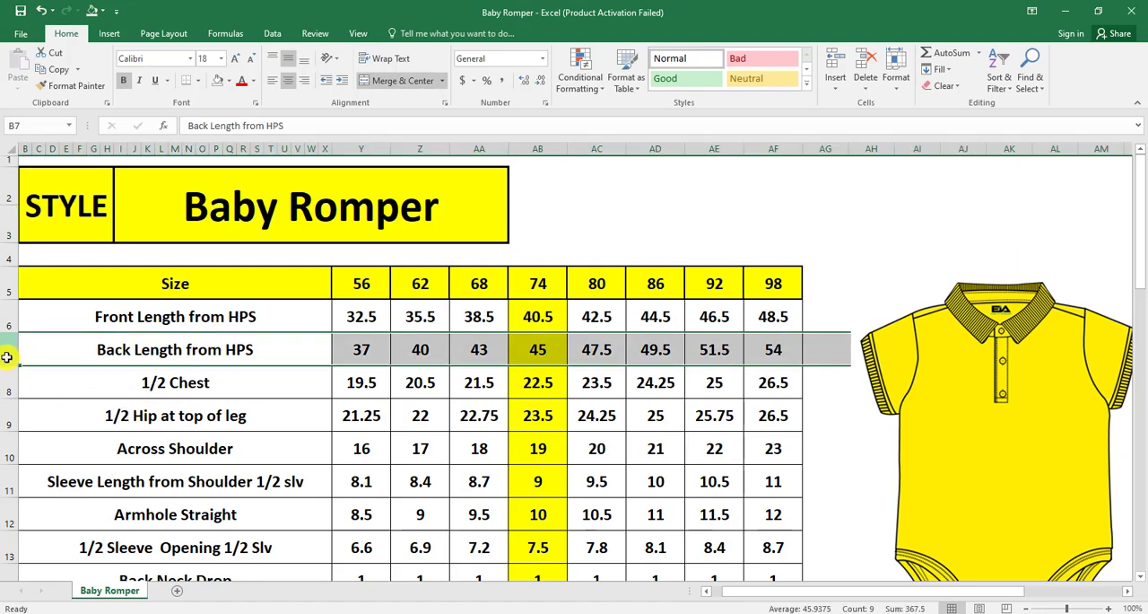
{"action": "key", "text": "ctrl+shift+equal"}
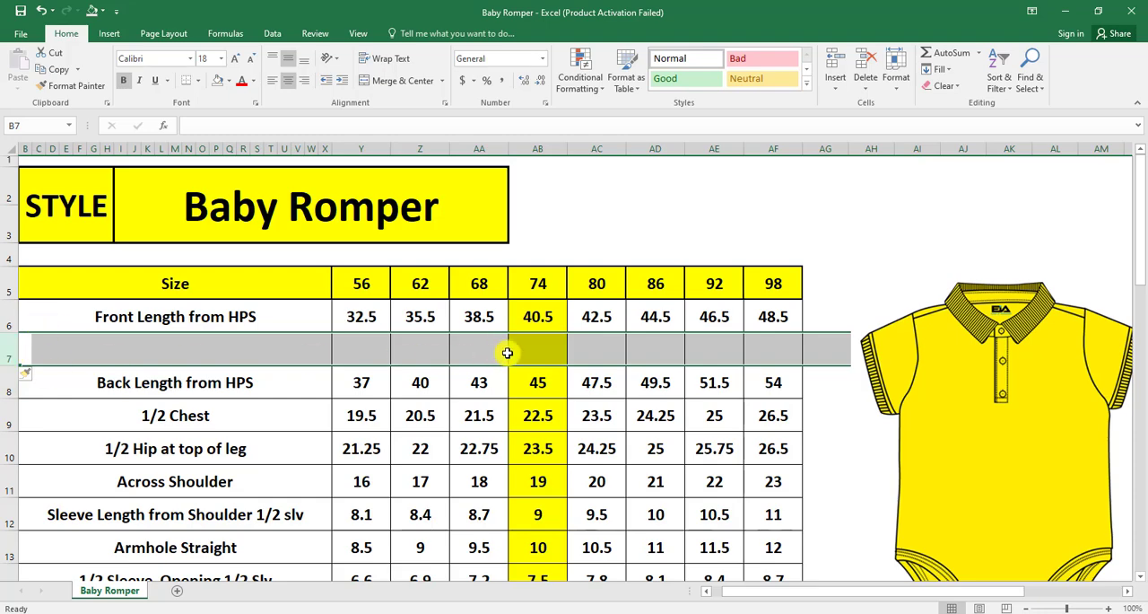
{"action": "scroll", "coordinate": [507, 355], "scroll_direction": "down", "scroll_amount": 1}
{"action": "left_click", "coordinate": [5, 331]}
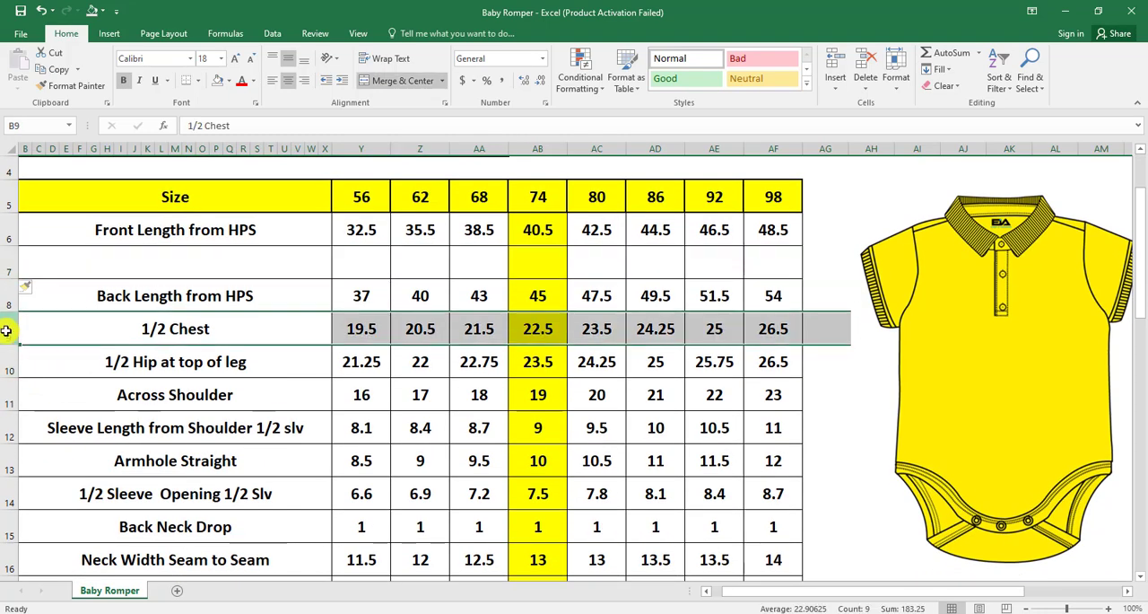
{"action": "key", "text": "ctrl+shift+equal"}
{"action": "left_click", "coordinate": [4, 396]}
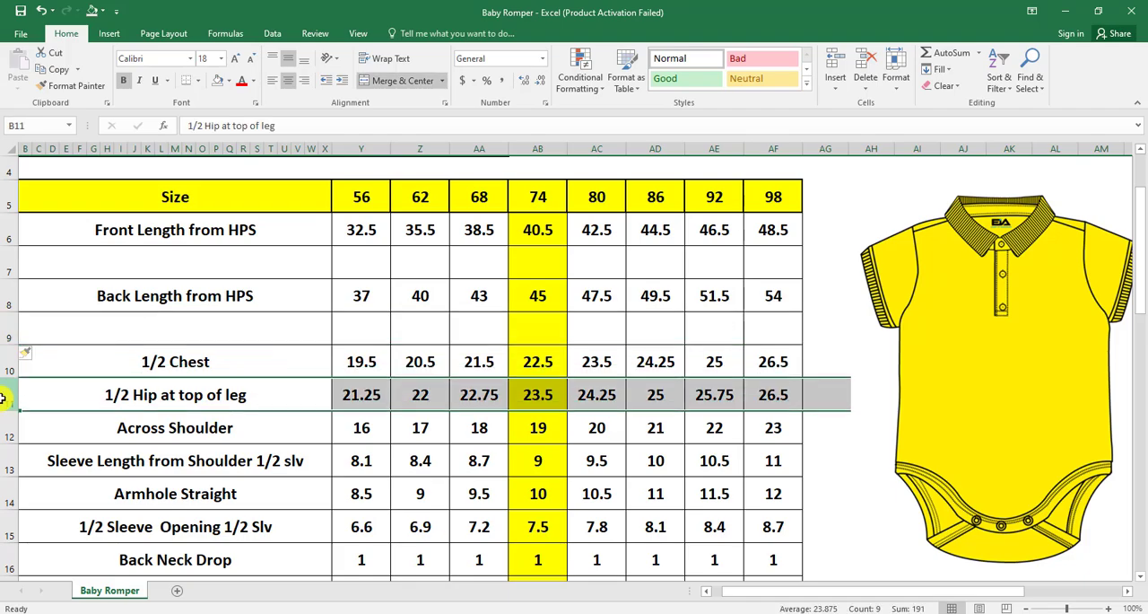
{"action": "key", "text": "ctrl+shift+equal"}
Insert a blank row above each of the Across Shoulder, Sleeve Length from Shoulder and Armhole Straight rows
{"action": "scroll", "coordinate": [162, 367], "scroll_direction": "down", "scroll_amount": 2}
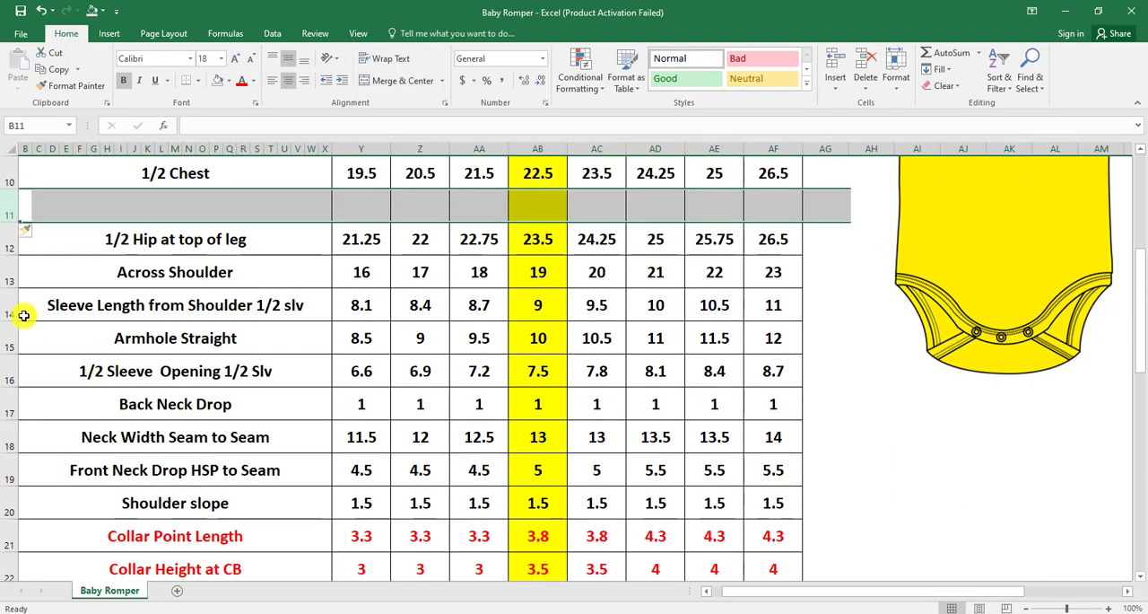
{"action": "left_click", "coordinate": [4, 270]}
{"action": "key", "text": "ctrl+shift+equal"}
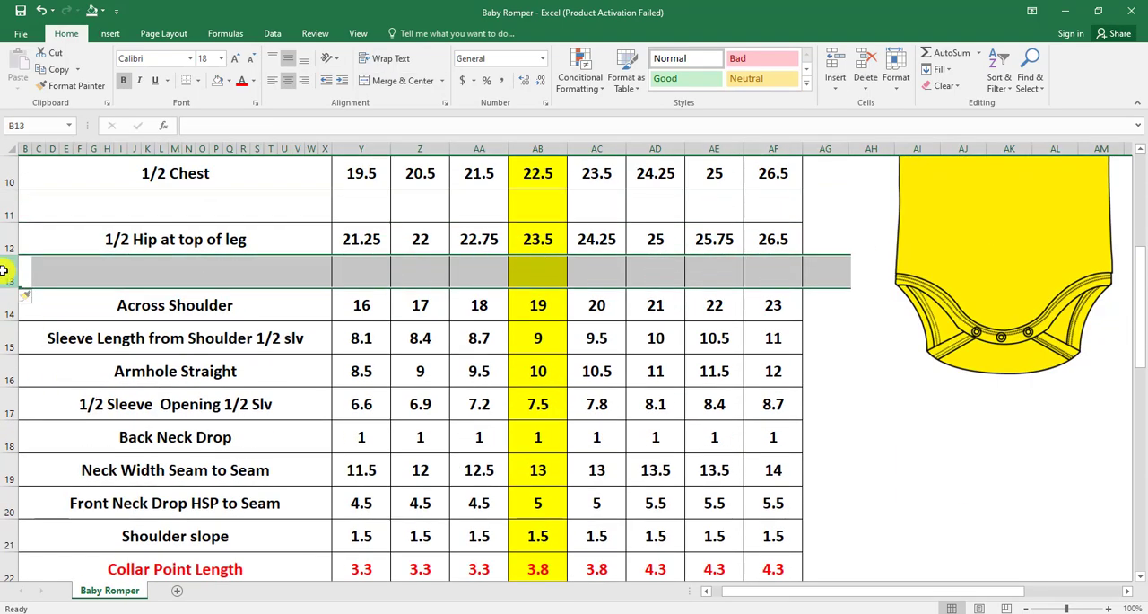
{"action": "left_click", "coordinate": [5, 339]}
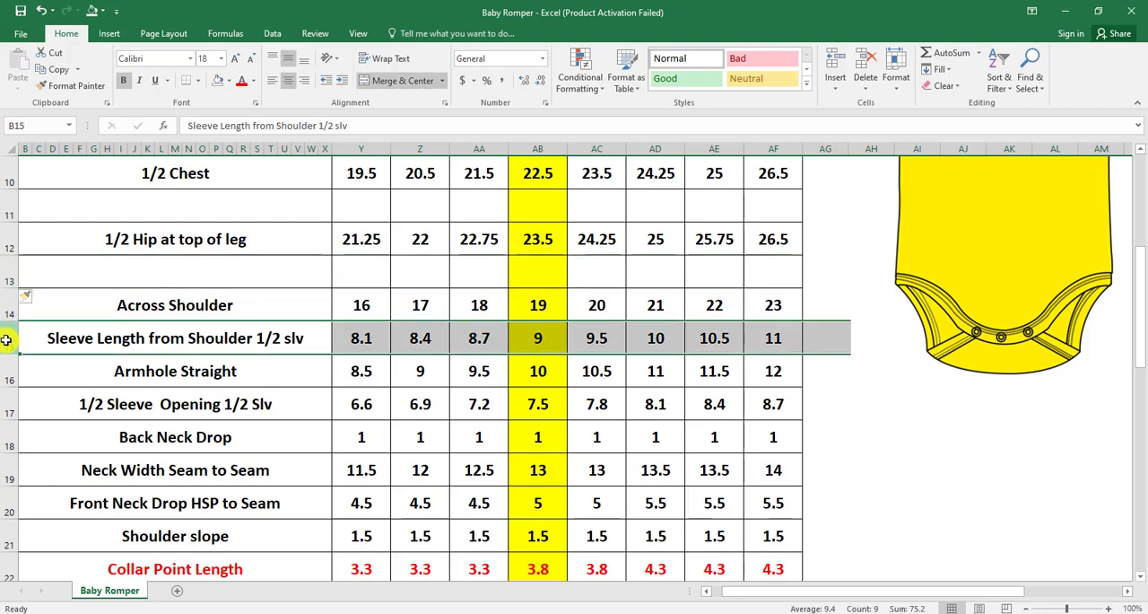
{"action": "key", "text": "ctrl+shift+equal"}
{"action": "left_click", "coordinate": [5, 407]}
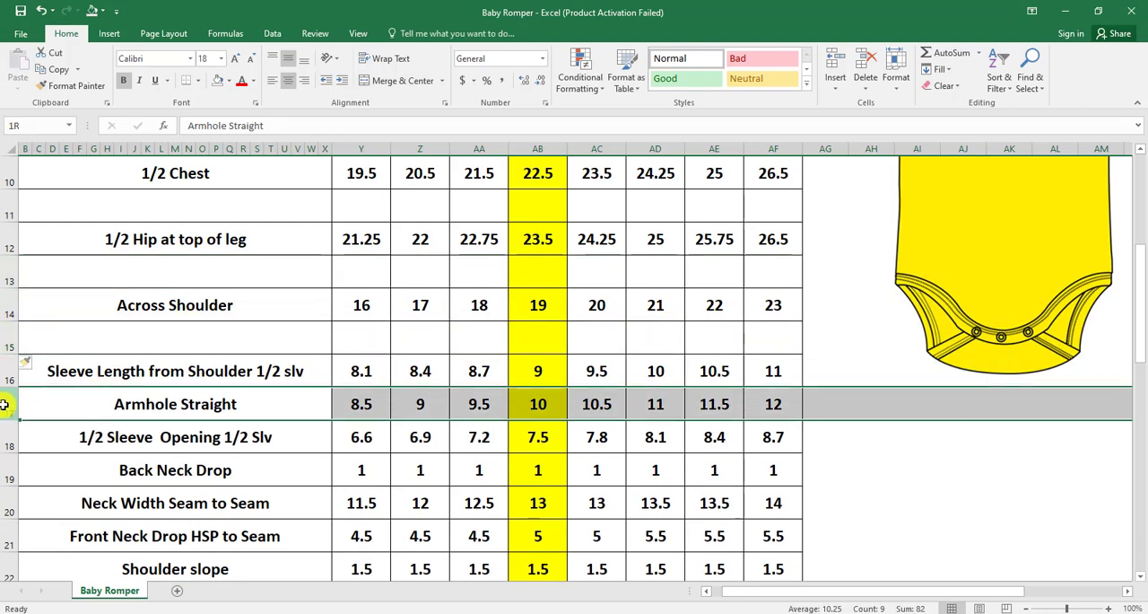
{"action": "key", "text": "ctrl+shift+equal"}
Insert a blank row above each of the 1/2 Sleeve Opening, Back Neck Drop and Neck Width Seam to Seam rows
{"action": "scroll", "coordinate": [300, 373], "scroll_direction": "down", "scroll_amount": 2}
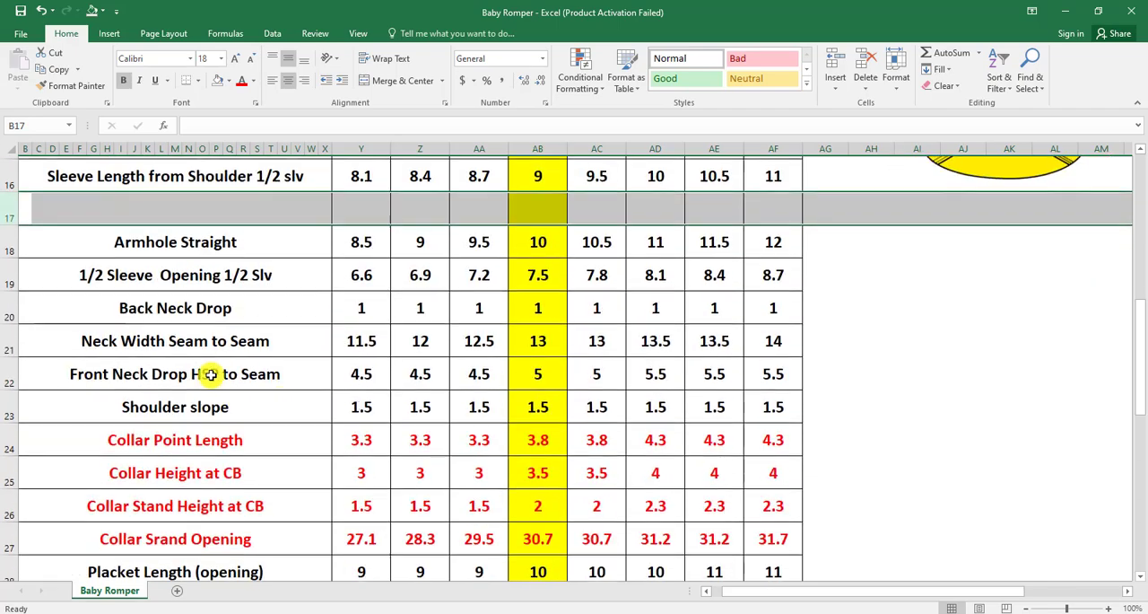
{"action": "left_click", "coordinate": [4, 273]}
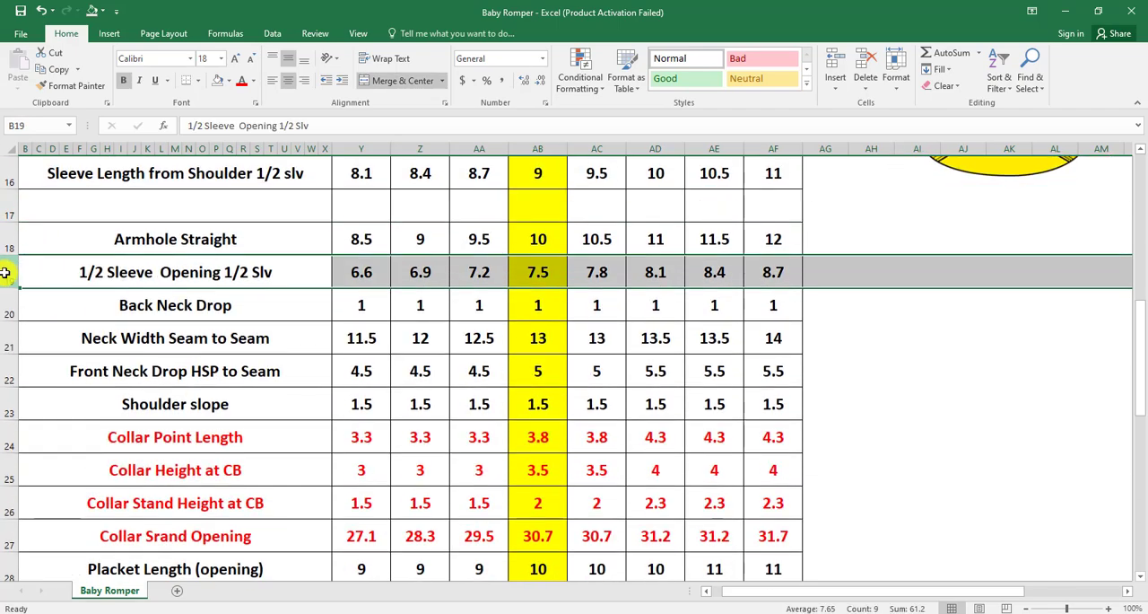
{"action": "key", "text": "ctrl+shift+equal"}
{"action": "left_click", "coordinate": [4, 340]}
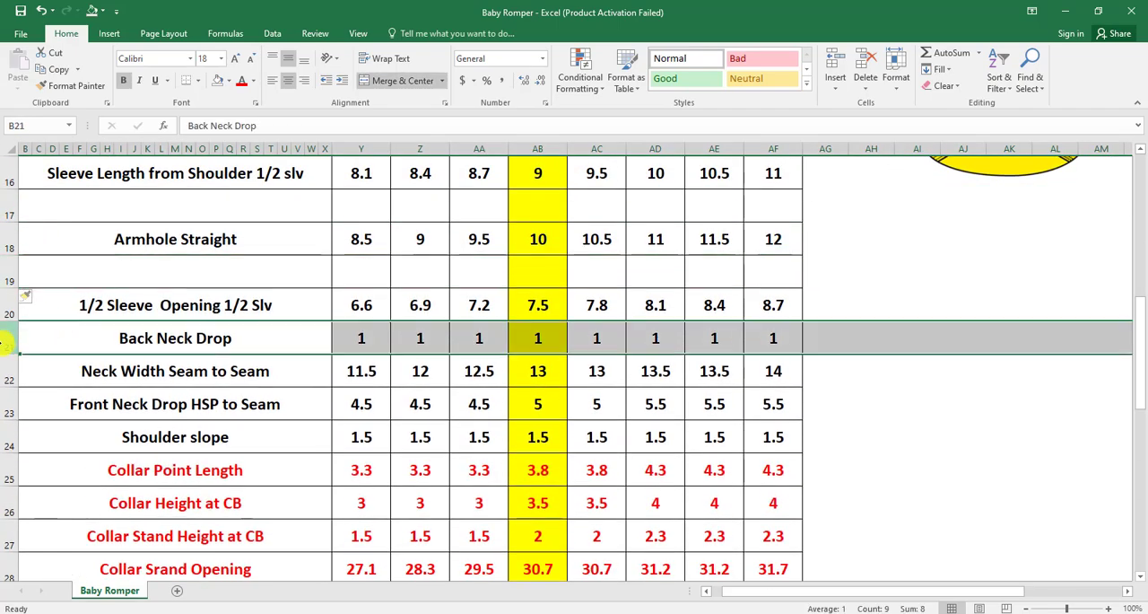
{"action": "key", "text": "ctrl+shift+equal"}
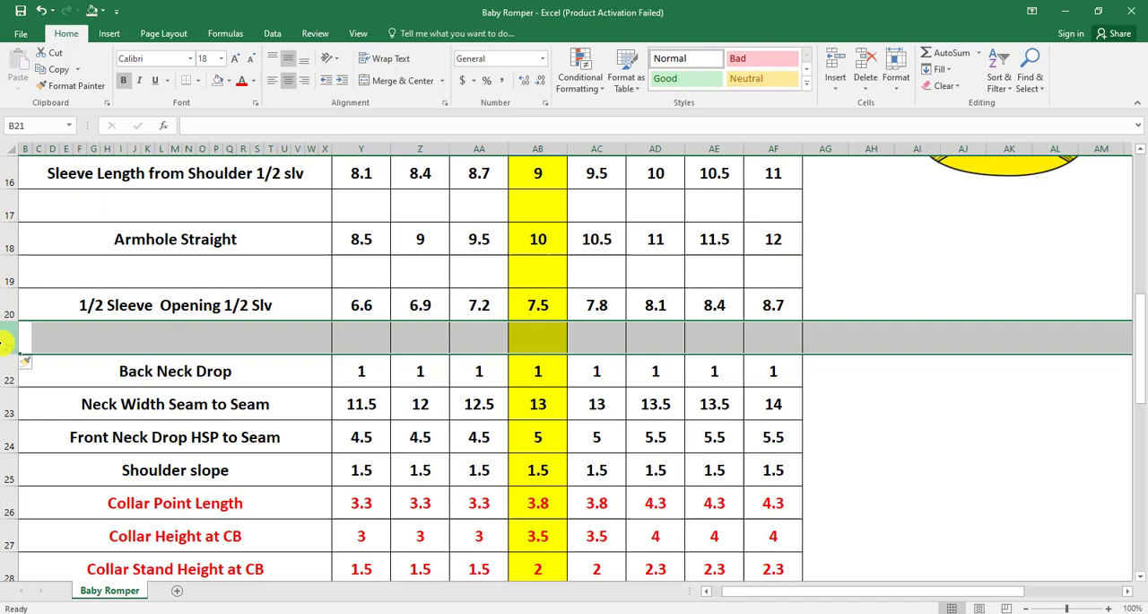
{"action": "left_click", "coordinate": [5, 405]}
{"action": "key", "text": "ctrl+shift+equal"}
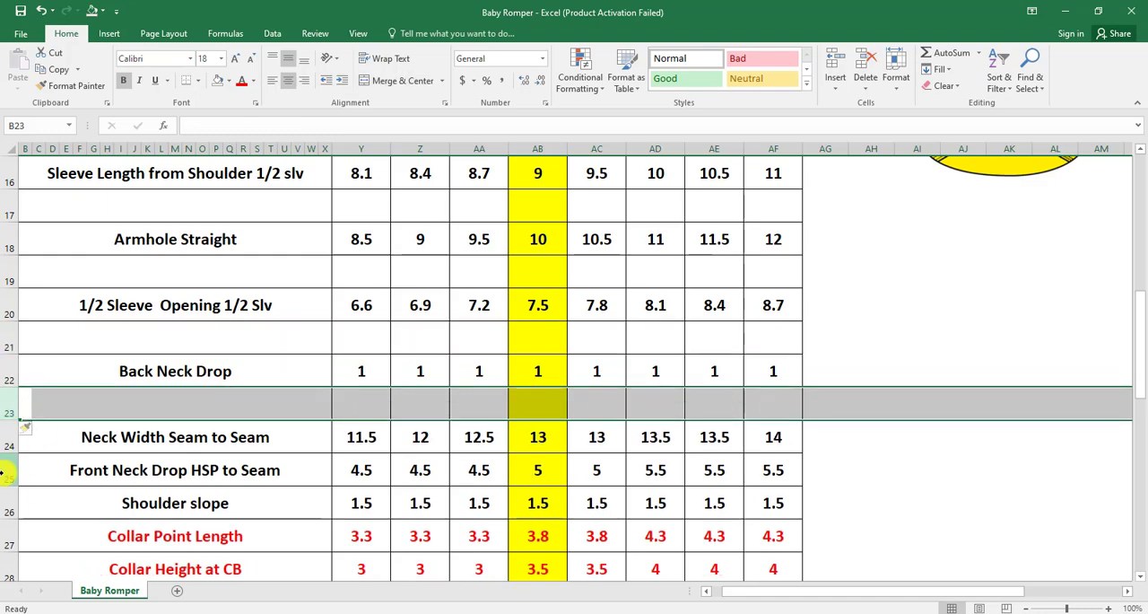
Insert a blank row above each of the Front Neck Drop HSP to Seam, Shoulder slope and Collar Point Length rows
{"action": "left_click", "coordinate": [5, 469]}
{"action": "key", "text": "ctrl+shift+equal"}
{"action": "scroll", "coordinate": [245, 302], "scroll_direction": "down", "scroll_amount": 2}
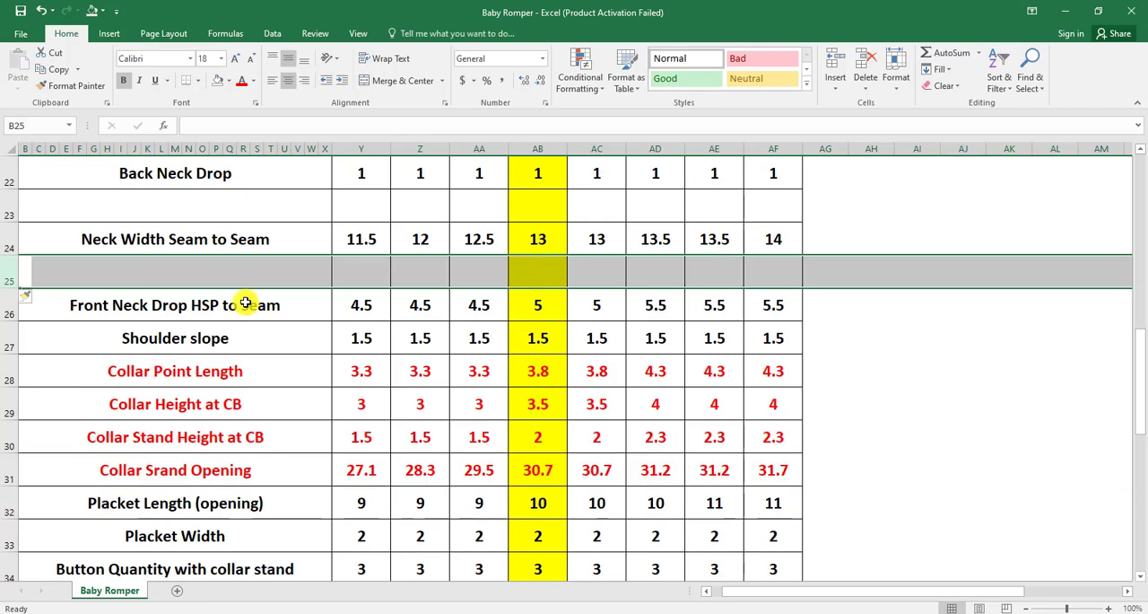
{"action": "left_click", "coordinate": [4, 338]}
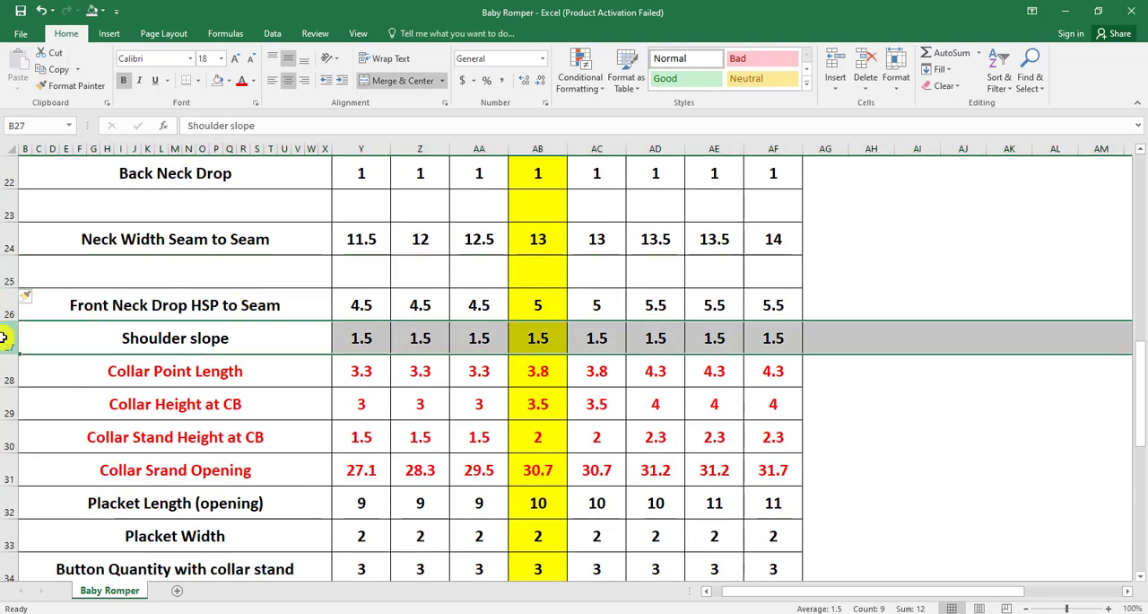
{"action": "key", "text": "ctrl+shift+equal"}
{"action": "scroll", "coordinate": [75, 361], "scroll_direction": "down", "scroll_amount": 1}
{"action": "left_click", "coordinate": [5, 305]}
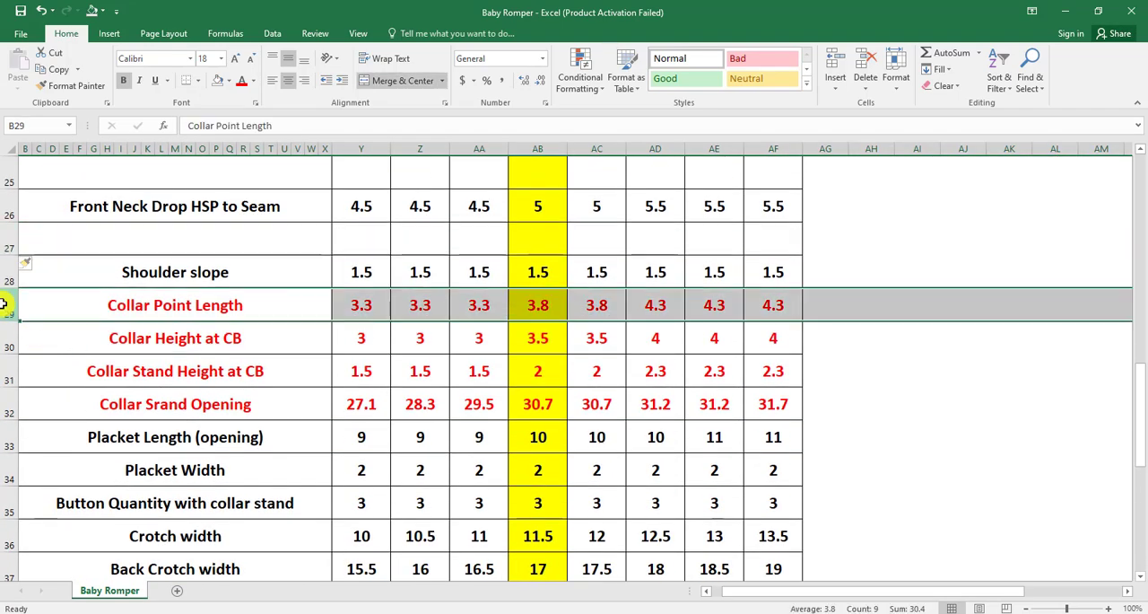
{"action": "key", "text": "ctrl+shift+equal"}
Insert a blank row above each of the Collar Height at CB, Collar Stand Height at CB and Collar Srand Opening rows
{"action": "left_click", "coordinate": [6, 370]}
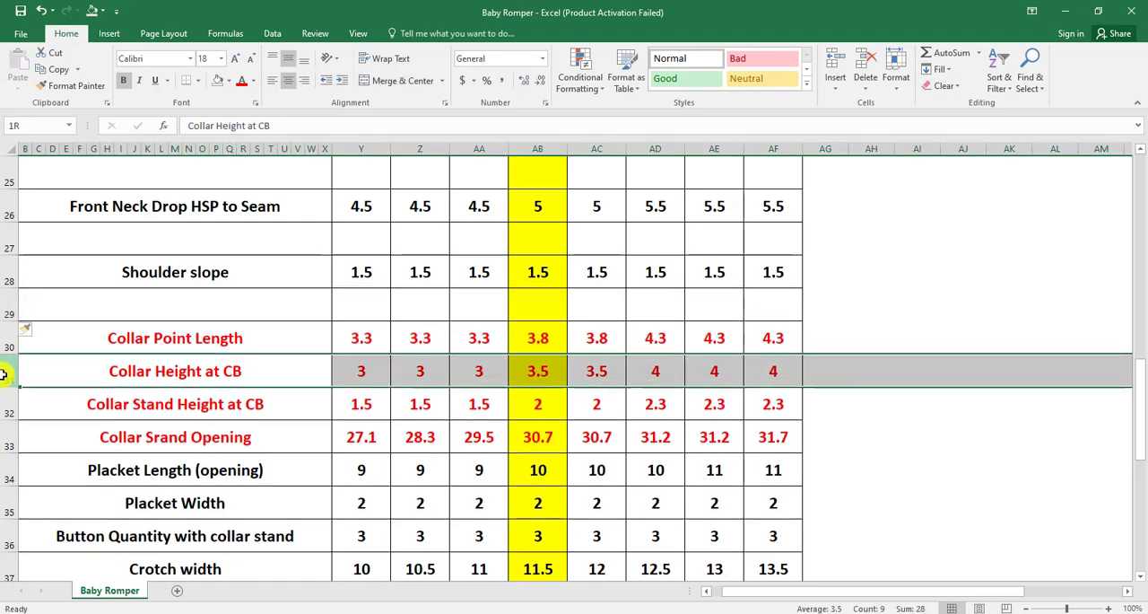
{"action": "key", "text": "ctrl+shift+equal"}
{"action": "scroll", "coordinate": [276, 337], "scroll_direction": "down", "scroll_amount": 1}
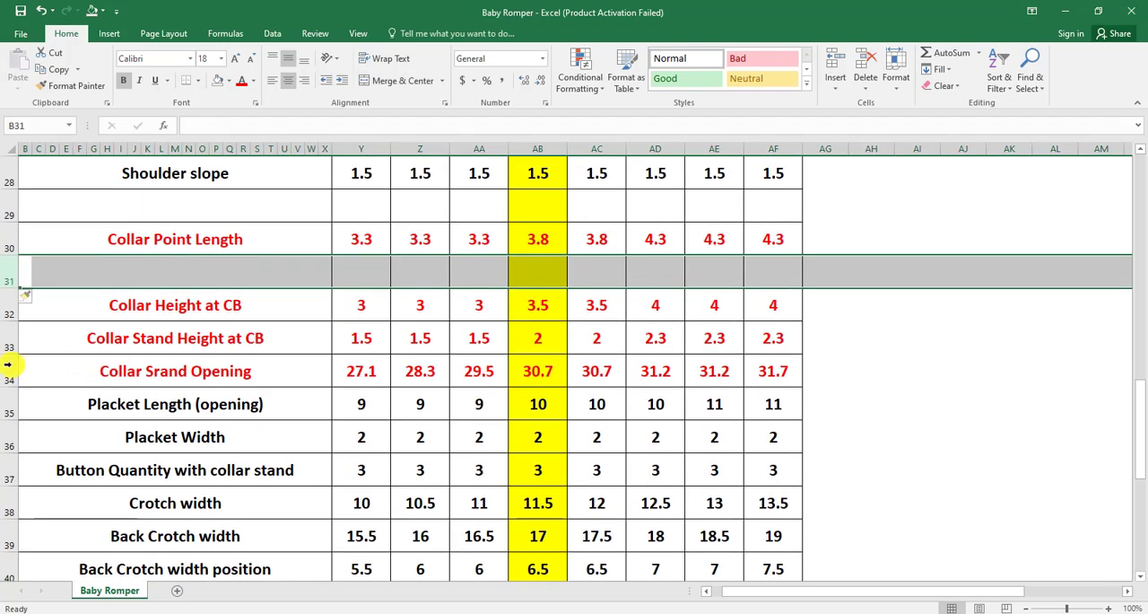
{"action": "left_click", "coordinate": [5, 338]}
{"action": "key", "text": "ctrl+shift+equal"}
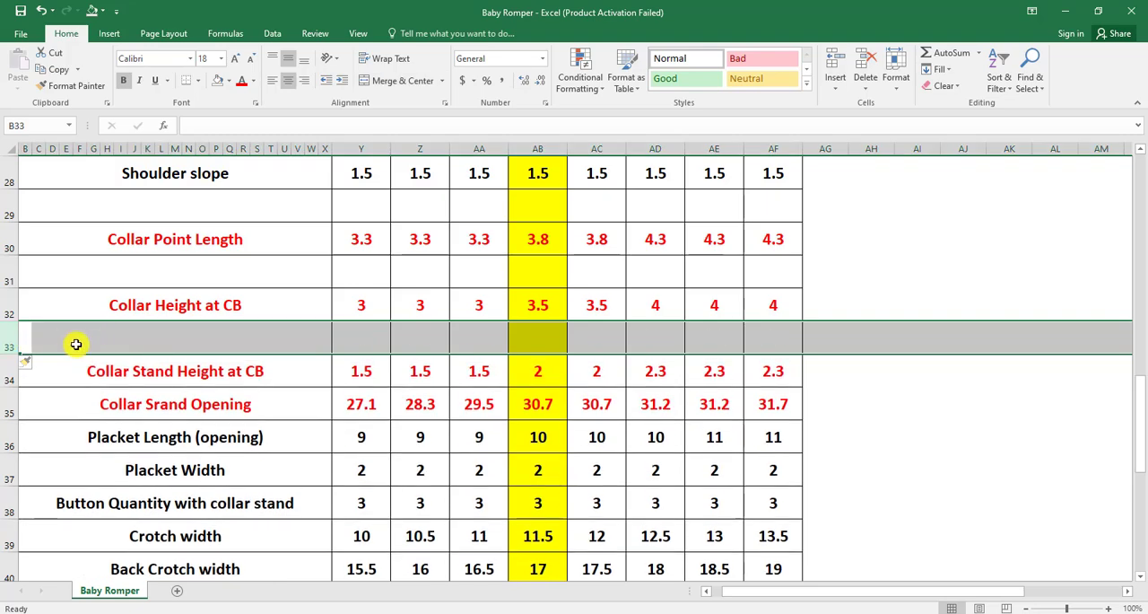
{"action": "left_click", "coordinate": [4, 403]}
{"action": "key", "text": "ctrl+shift+equal"}
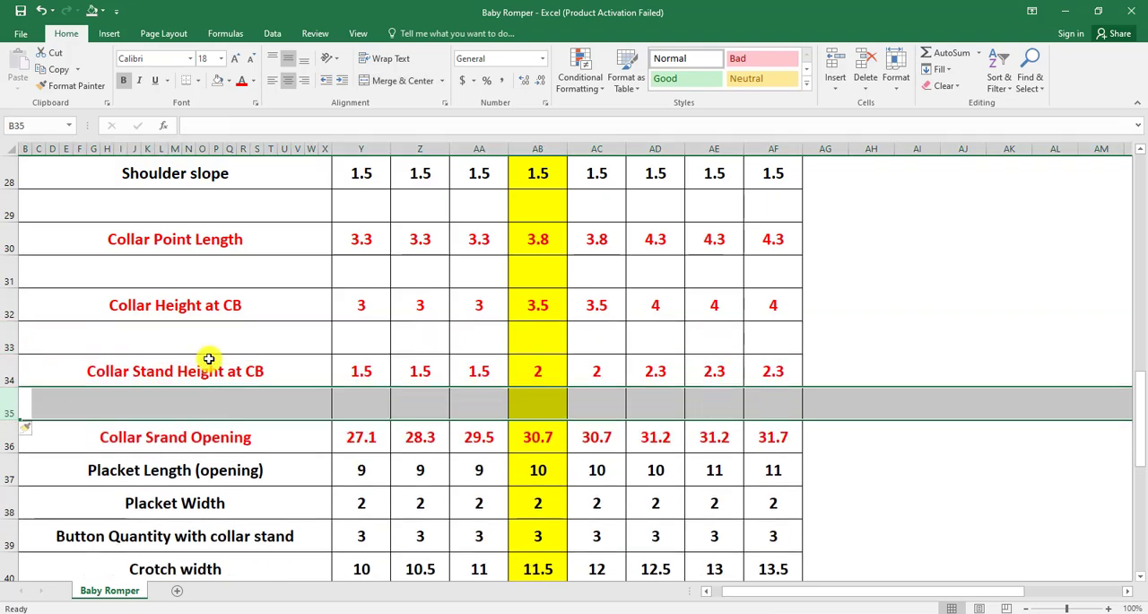
Insert a blank row above each of the Placket Length (opening), Placket Width and Button Quantity with collar stand rows
{"action": "scroll", "coordinate": [225, 361], "scroll_direction": "down", "scroll_amount": 2}
{"action": "left_click", "coordinate": [4, 272]}
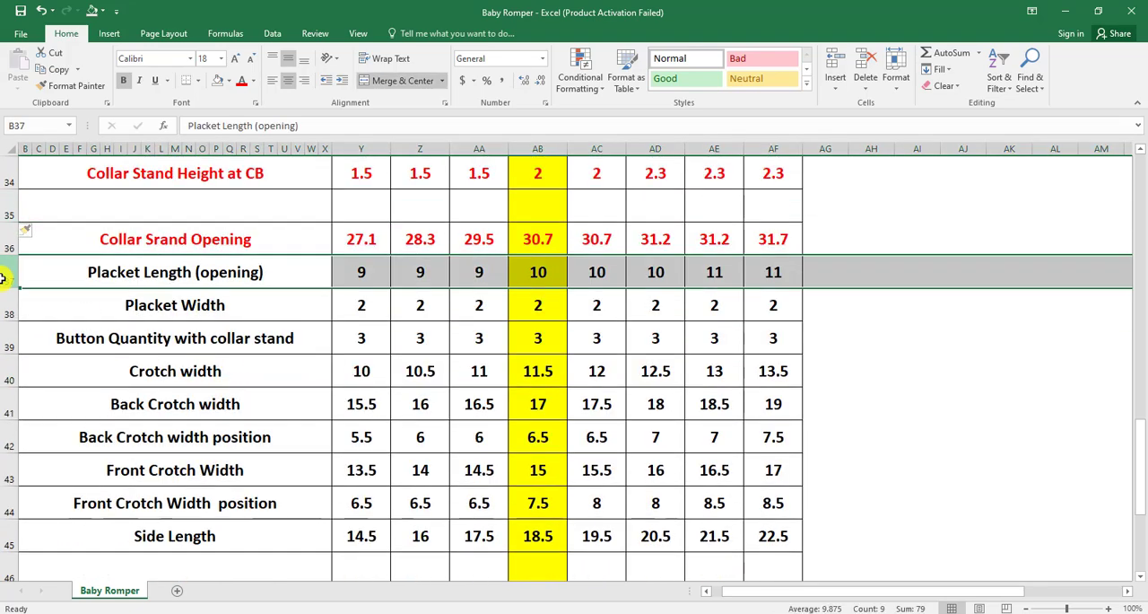
{"action": "key", "text": "ctrl+shift+equal"}
{"action": "left_click", "coordinate": [7, 341]}
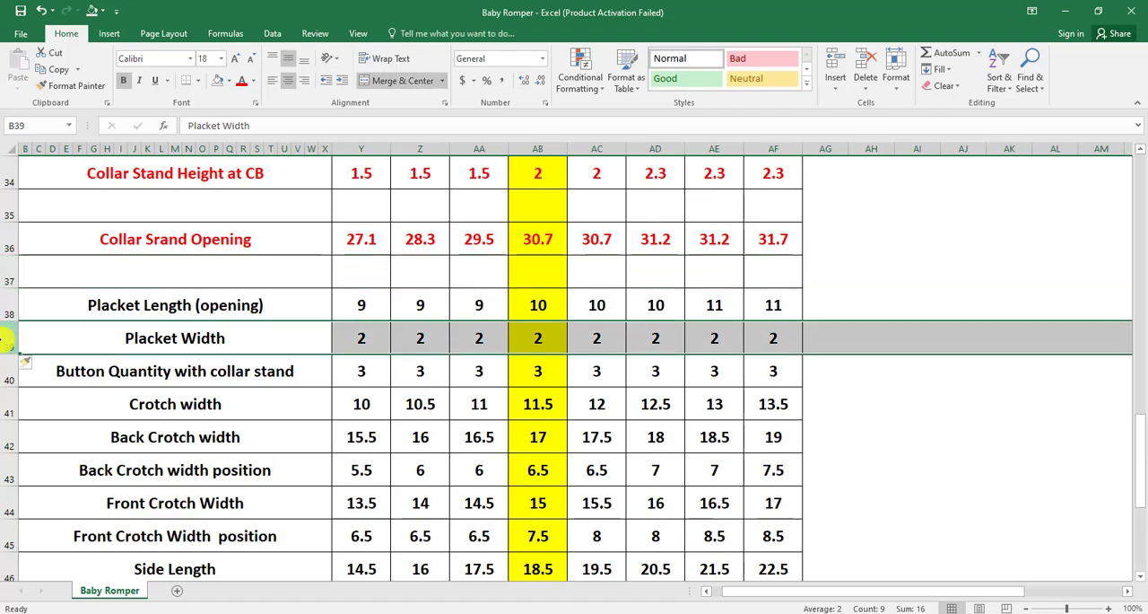
{"action": "key", "text": "ctrl+shift+equal"}
{"action": "left_click", "coordinate": [4, 402]}
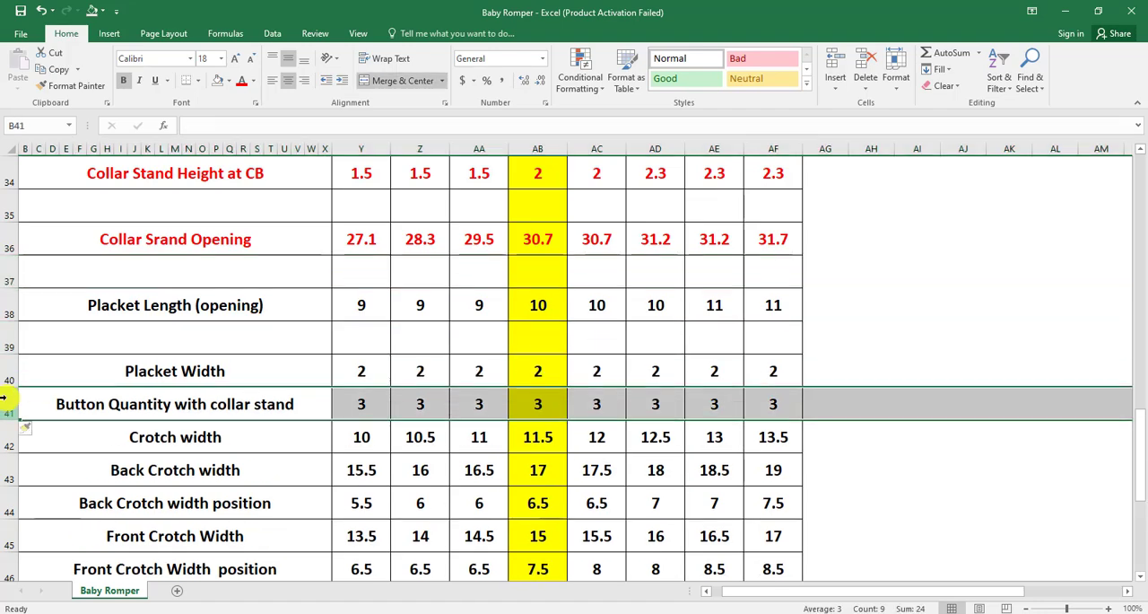
{"action": "key", "text": "ctrl+shift+equal"}
Insert a blank row above each of the Crotch width, Back Crotch width and Back Crotch width position rows
{"action": "scroll", "coordinate": [108, 381], "scroll_direction": "down", "scroll_amount": 2}
{"action": "left_click", "coordinate": [3, 272]}
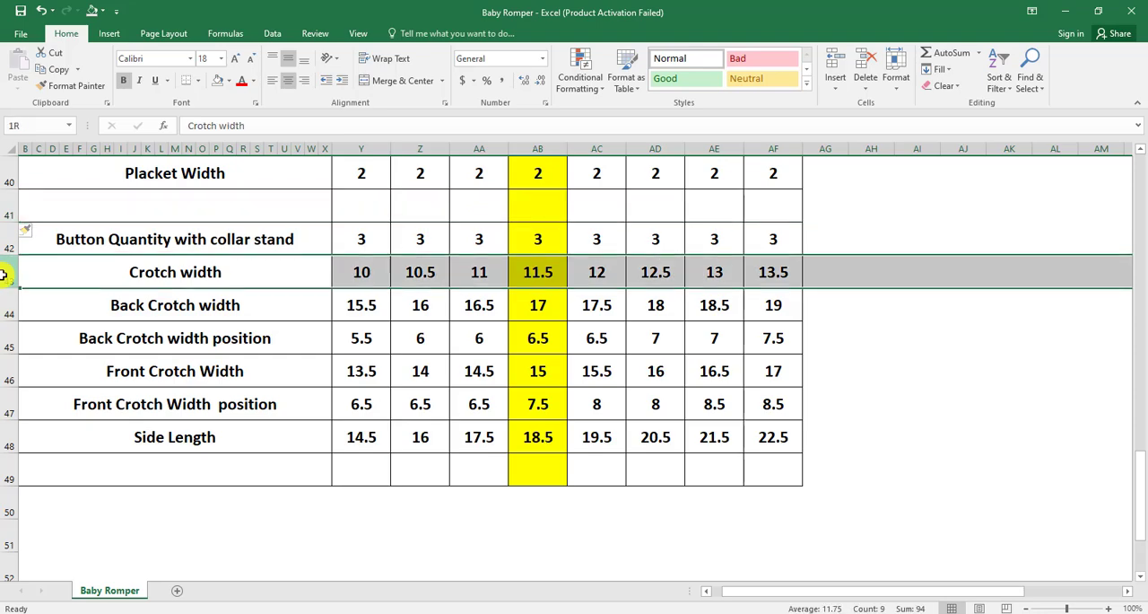
{"action": "key", "text": "ctrl+shift+equal"}
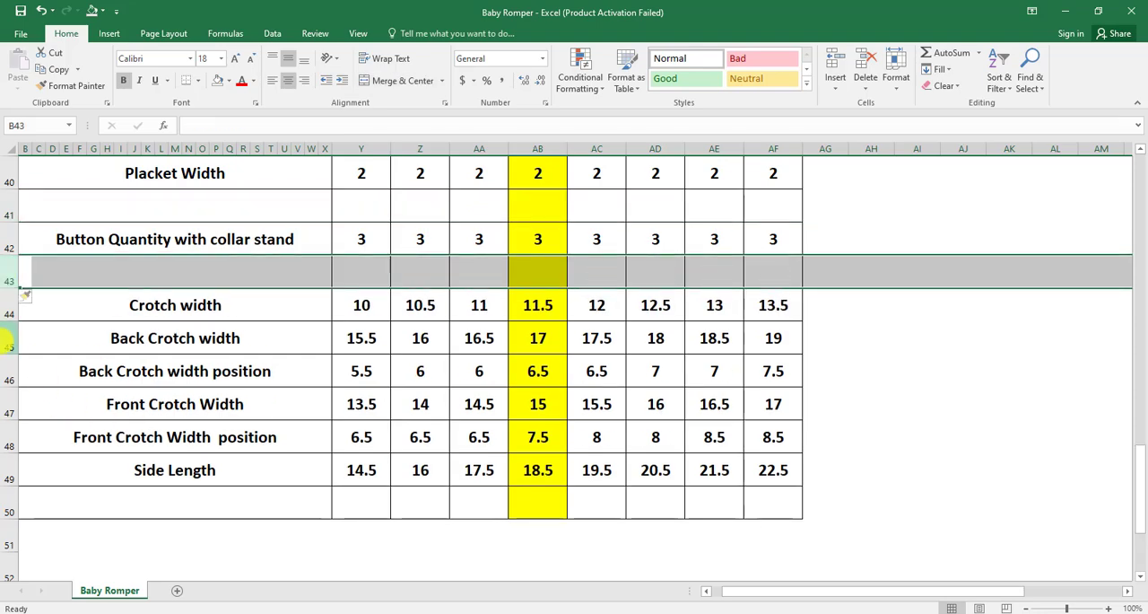
{"action": "left_click", "coordinate": [4, 339]}
{"action": "key", "text": "ctrl+shift+equal"}
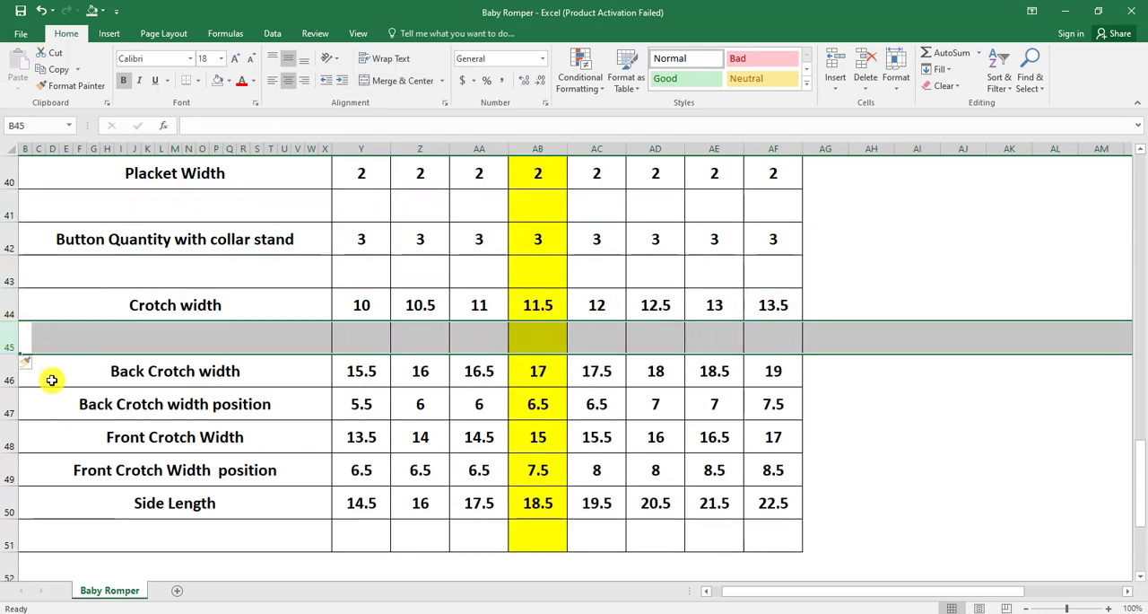
{"action": "left_click", "coordinate": [2, 404]}
{"action": "key", "text": "ctrl+shift+equal"}
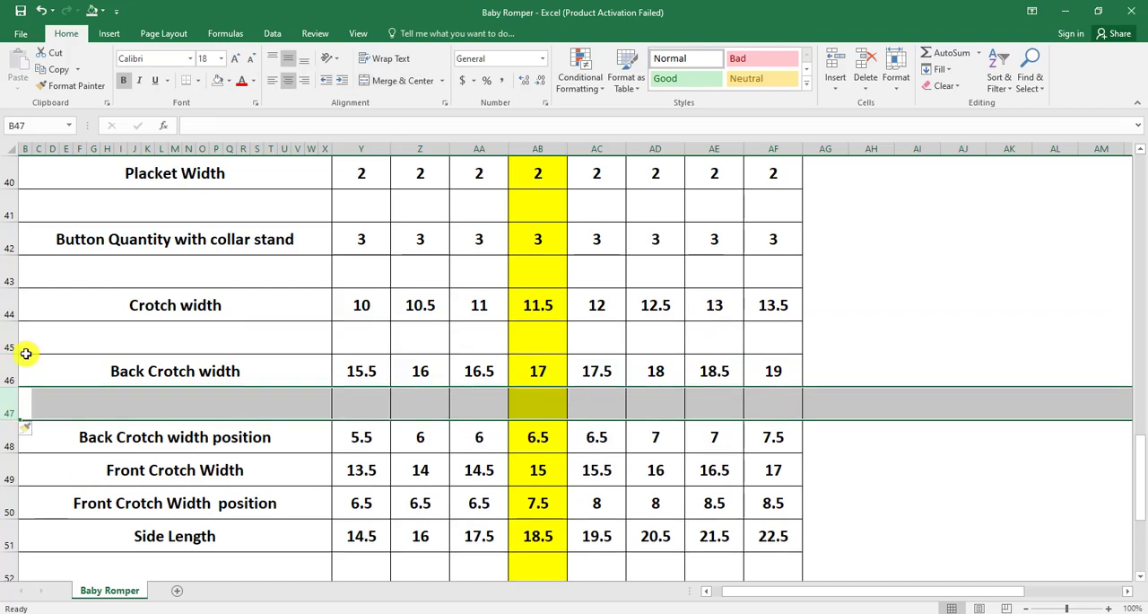
Insert a blank row above each of the Front Crotch Width, Front Crotch Width position and Side Length rows
{"action": "scroll", "coordinate": [11, 306], "scroll_direction": "down", "scroll_amount": 2}
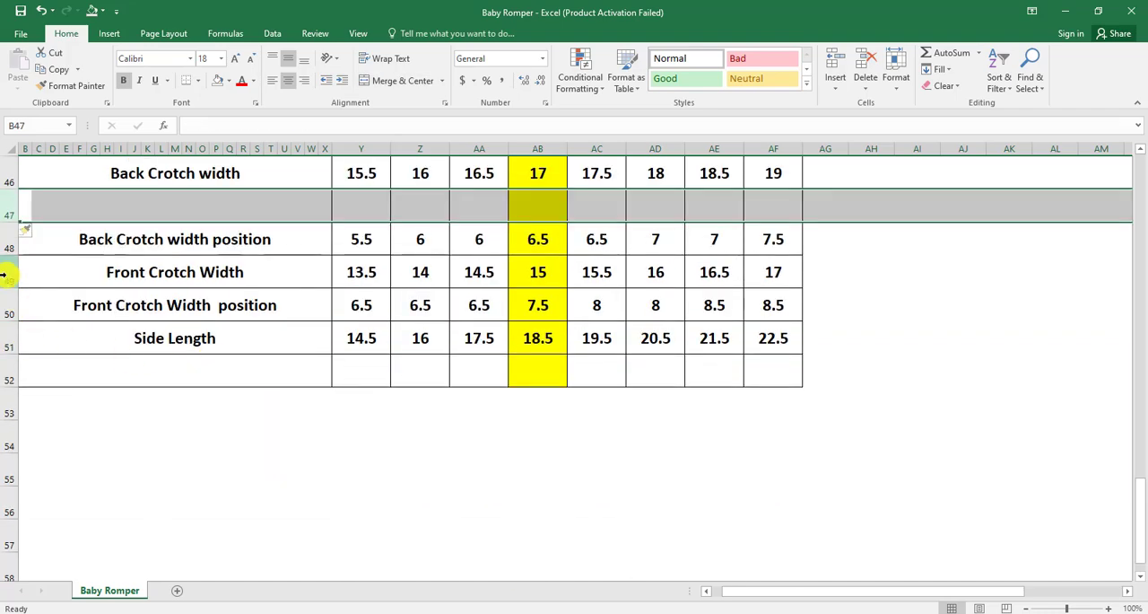
{"action": "left_click", "coordinate": [6, 275]}
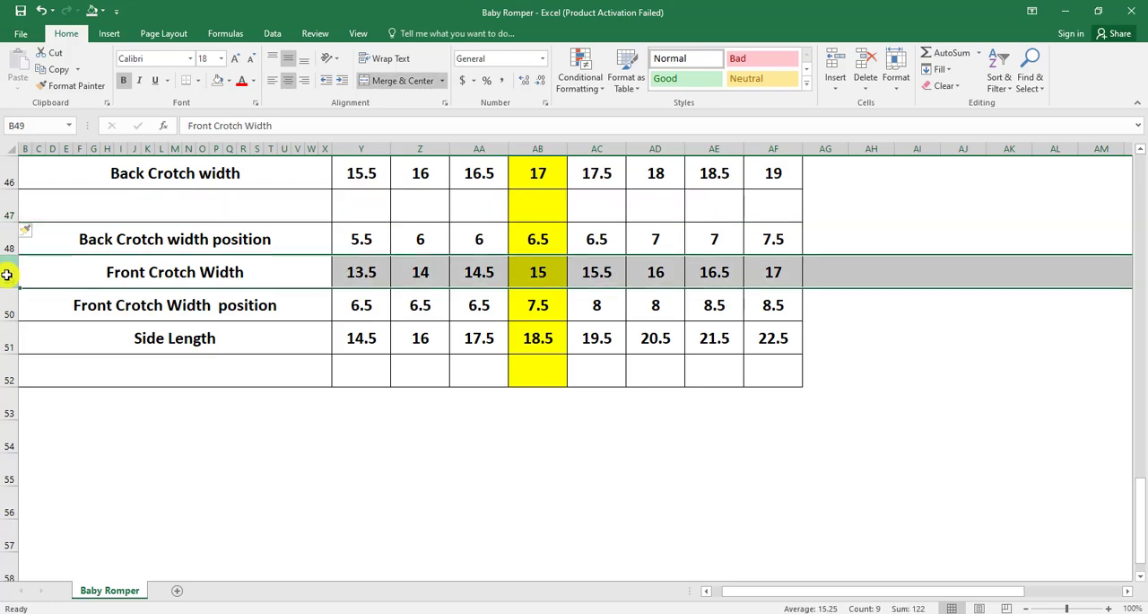
{"action": "key", "text": "ctrl+shift+equal"}
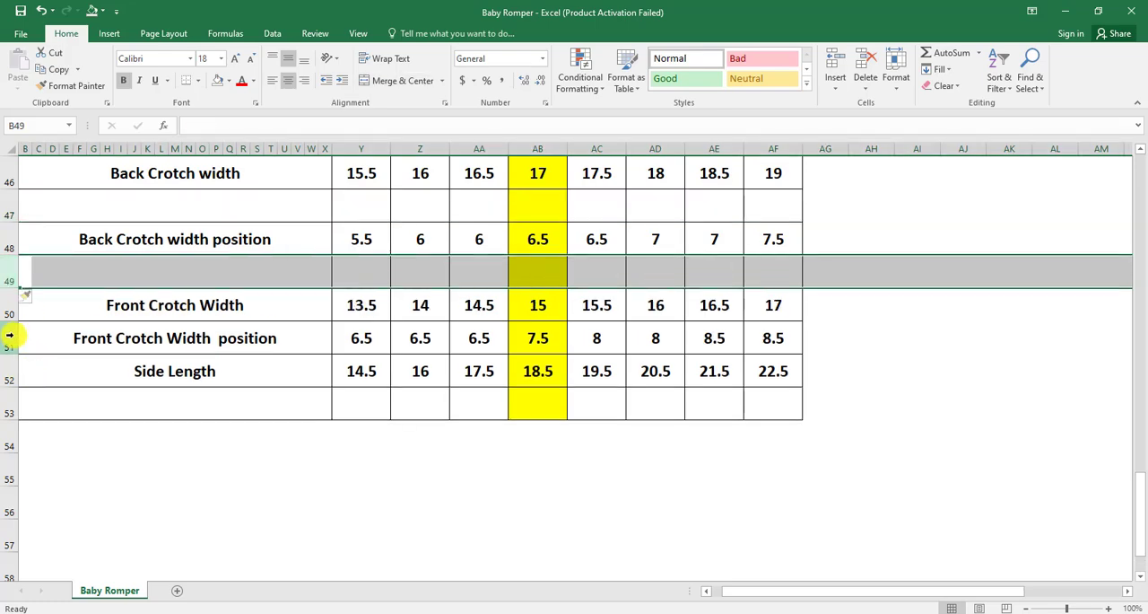
{"action": "left_click", "coordinate": [6, 337]}
{"action": "key", "text": "ctrl+shift+equal"}
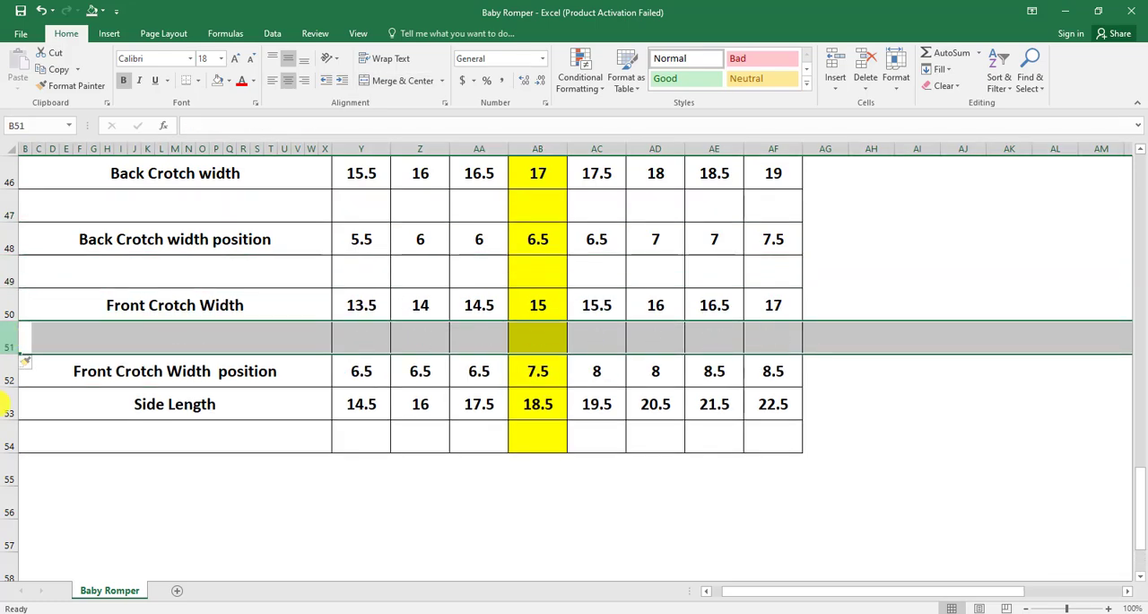
{"action": "left_click", "coordinate": [5, 405]}
{"action": "key", "text": "ctrl+shift+equal"}
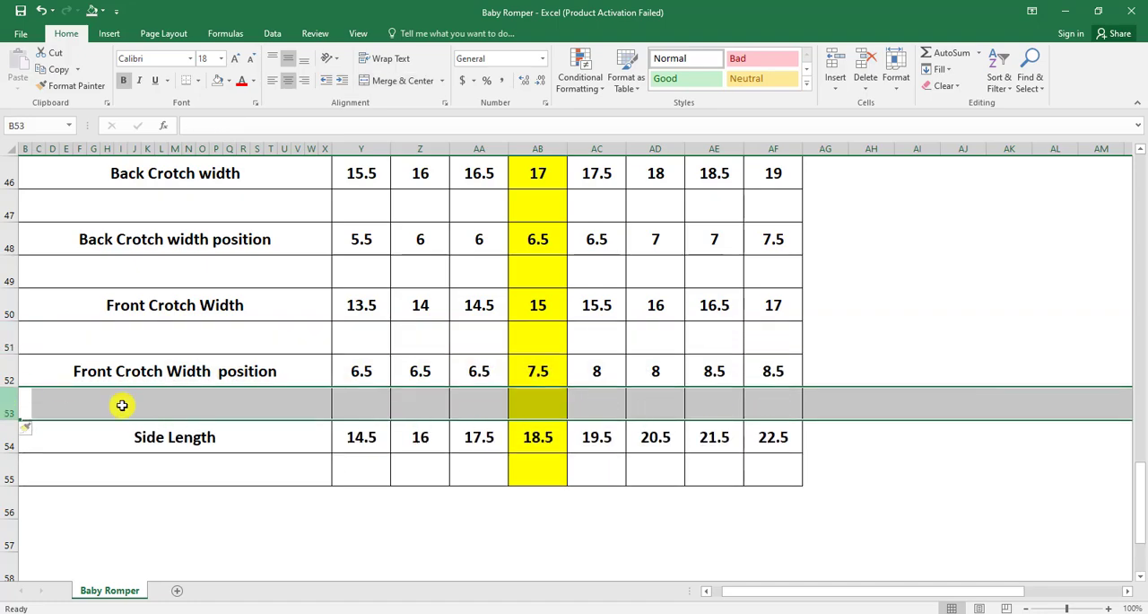
Fill the Front Length from HPS and 1/2 Chest rows, each with the blank row below, across all sizes in standard green
{"action": "scroll", "coordinate": [575, 402], "scroll_direction": "up", "scroll_amount": 3}
{"action": "scroll", "coordinate": [575, 402], "scroll_direction": "up", "scroll_amount": 10}
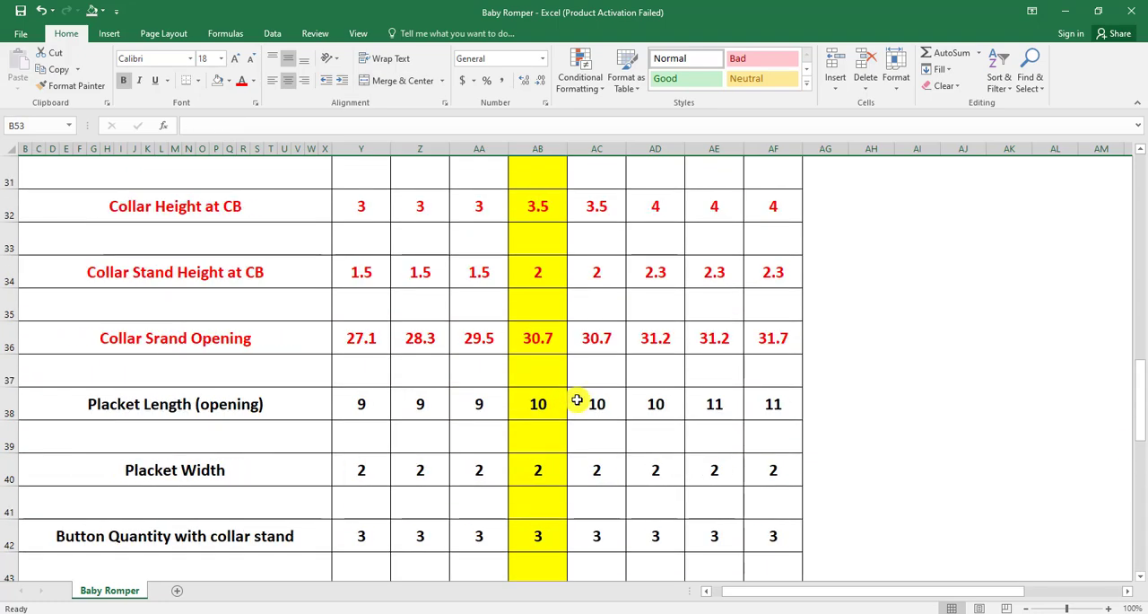
{"action": "scroll", "coordinate": [574, 332], "scroll_direction": "up", "scroll_amount": 3}
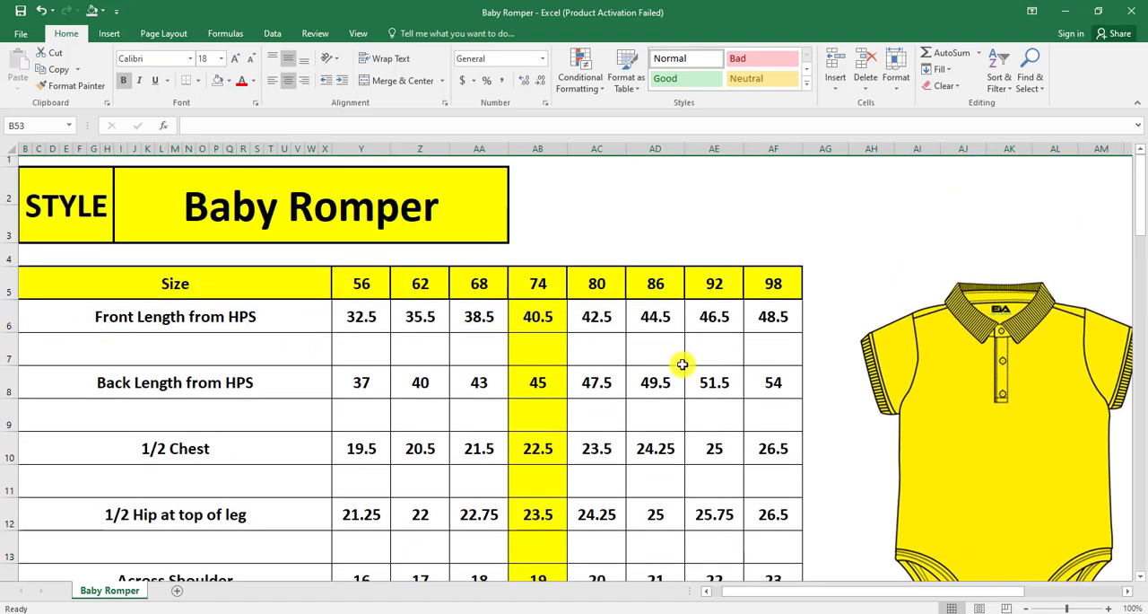
{"action": "left_click", "coordinate": [52, 315]}
{"action": "left_click_drag", "start_coordinate": [52, 314], "coordinate": [790, 354]}
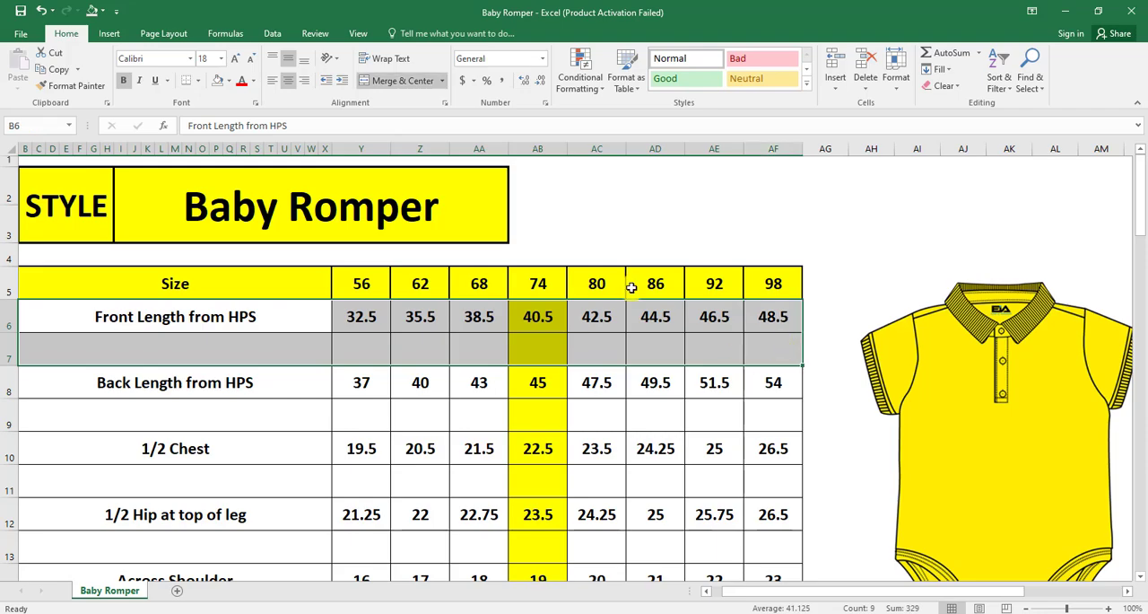
{"action": "left_click", "coordinate": [229, 80]}
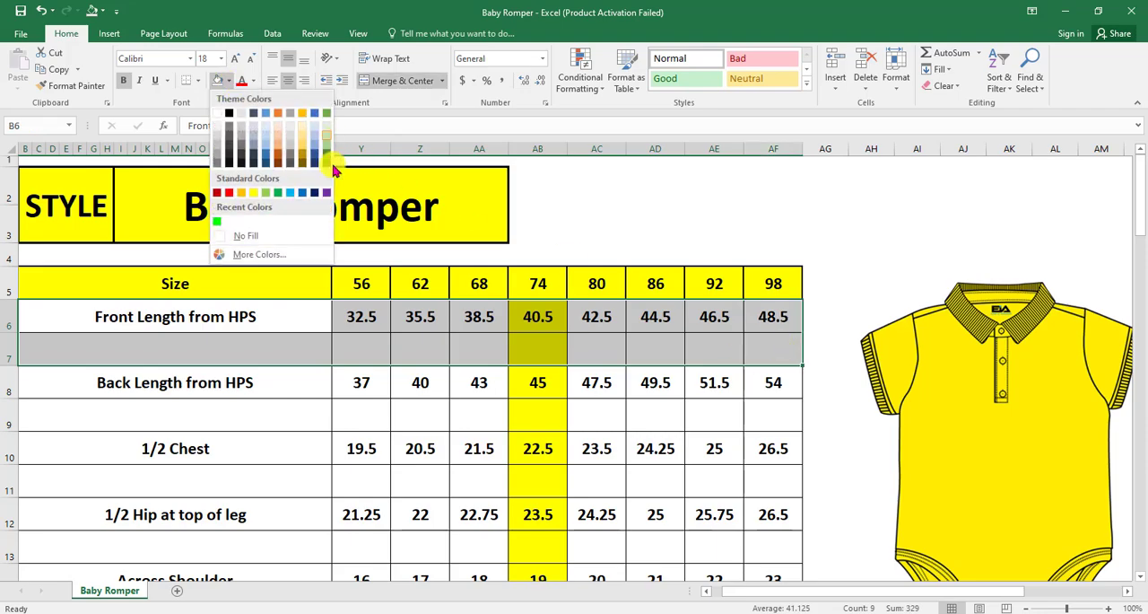
{"action": "left_click", "coordinate": [279, 199]}
{"action": "left_click_drag", "start_coordinate": [128, 447], "coordinate": [777, 480]}
{"action": "left_click", "coordinate": [217, 80]}
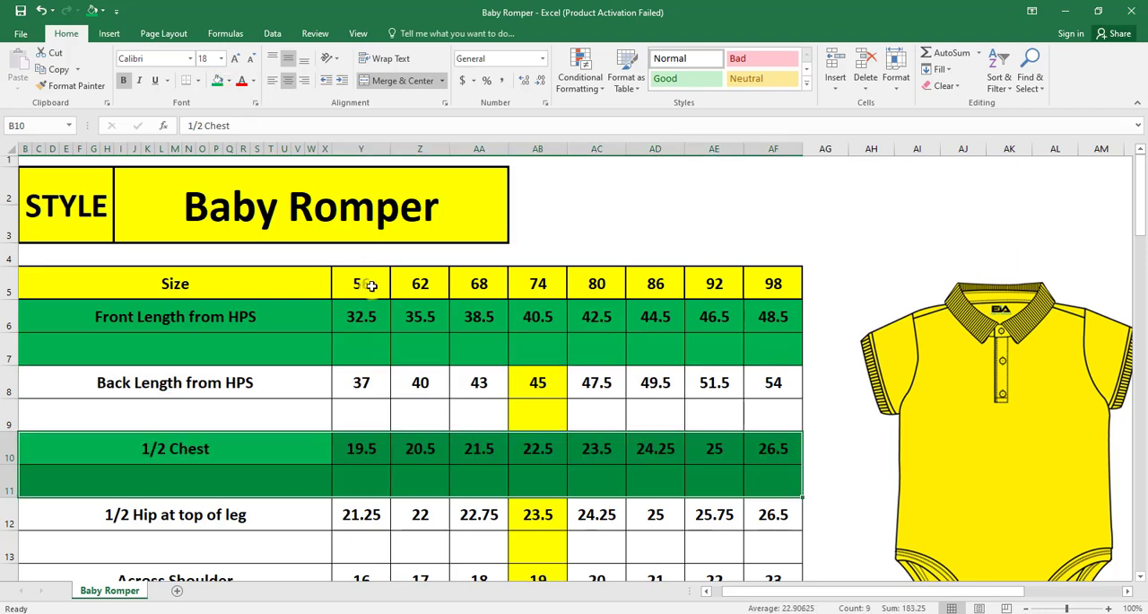
Apply the same green fill to the Across Shoulder and Armhole Straight rows, each with the blank row below
{"action": "scroll", "coordinate": [380, 292], "scroll_direction": "down", "scroll_amount": 3}
{"action": "left_click_drag", "start_coordinate": [54, 306], "coordinate": [774, 313]}
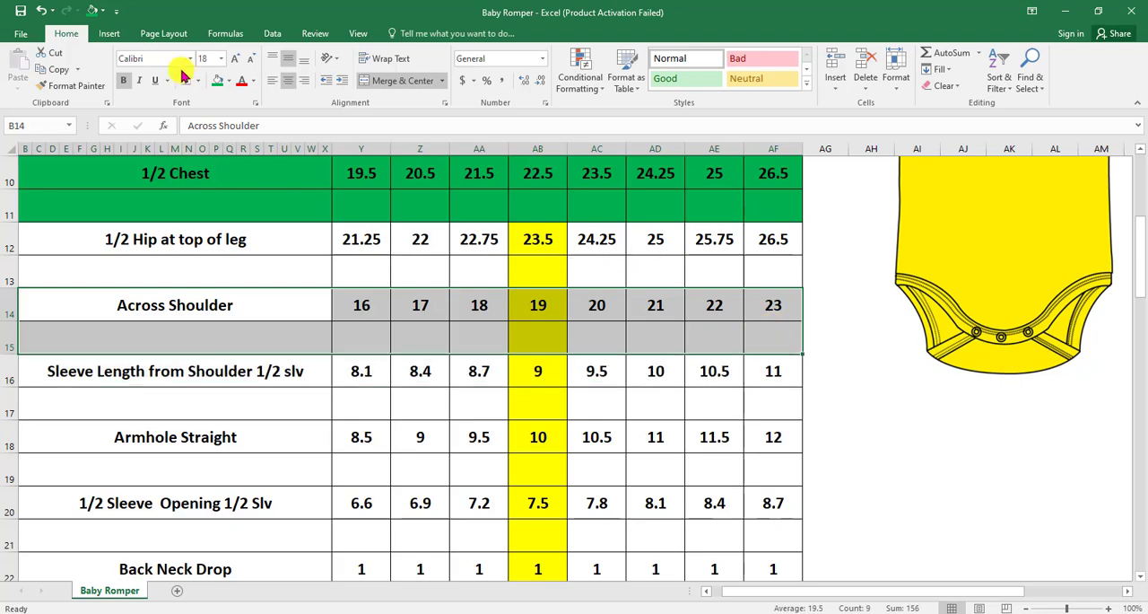
{"action": "left_click", "coordinate": [217, 81]}
{"action": "left_click", "coordinate": [394, 404]}
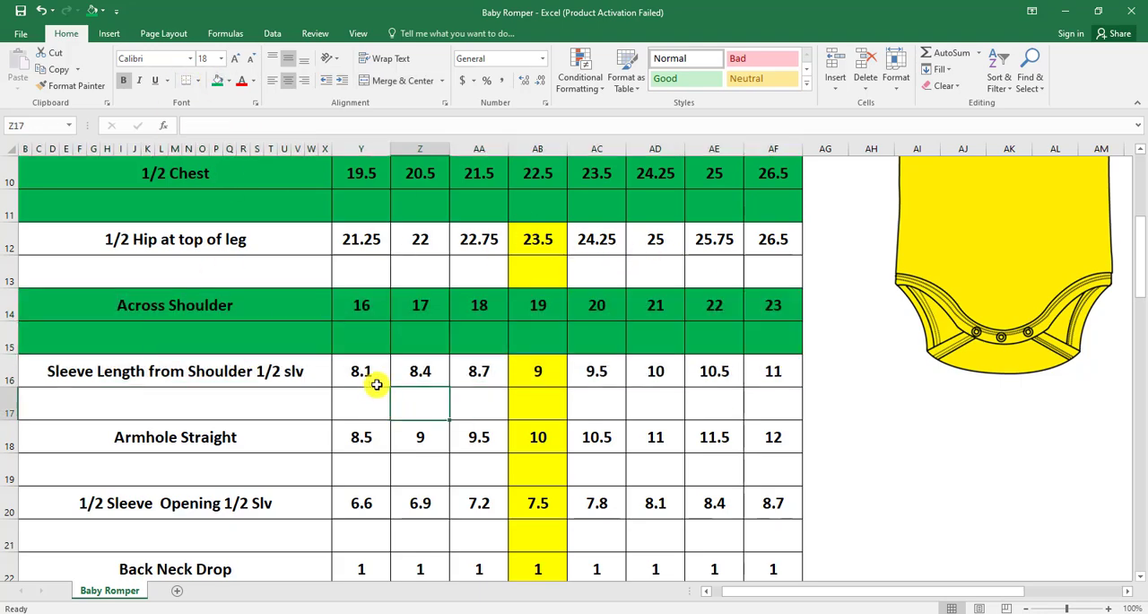
{"action": "scroll", "coordinate": [619, 278], "scroll_direction": "up", "scroll_amount": 2}
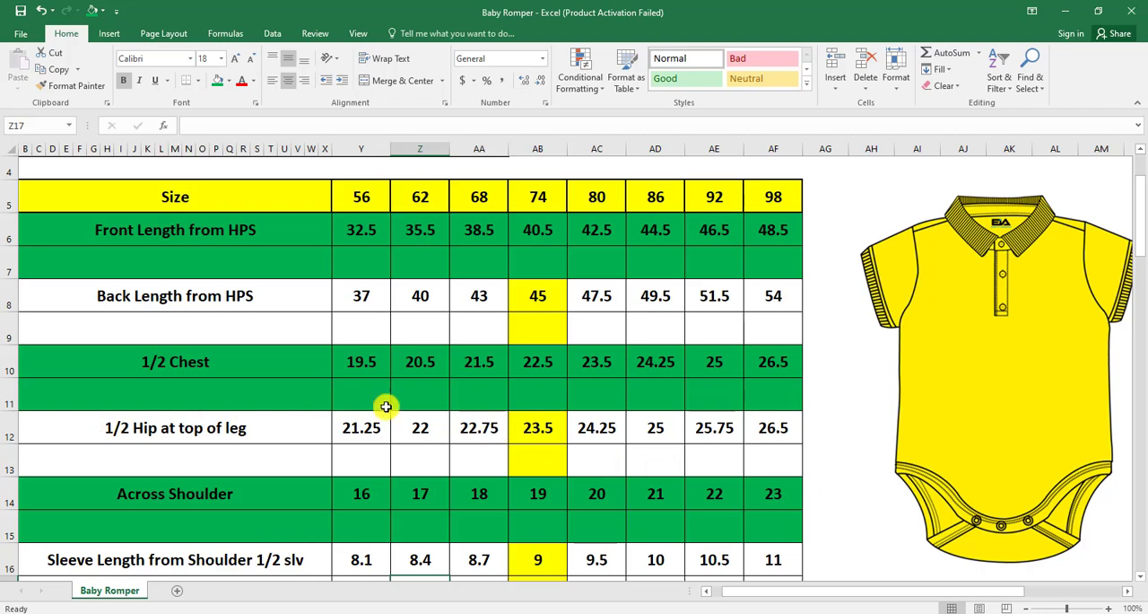
{"action": "scroll", "coordinate": [384, 394], "scroll_direction": "down", "scroll_amount": 3}
{"action": "left_click_drag", "start_coordinate": [93, 336], "coordinate": [770, 372]}
{"action": "left_click", "coordinate": [217, 80]}
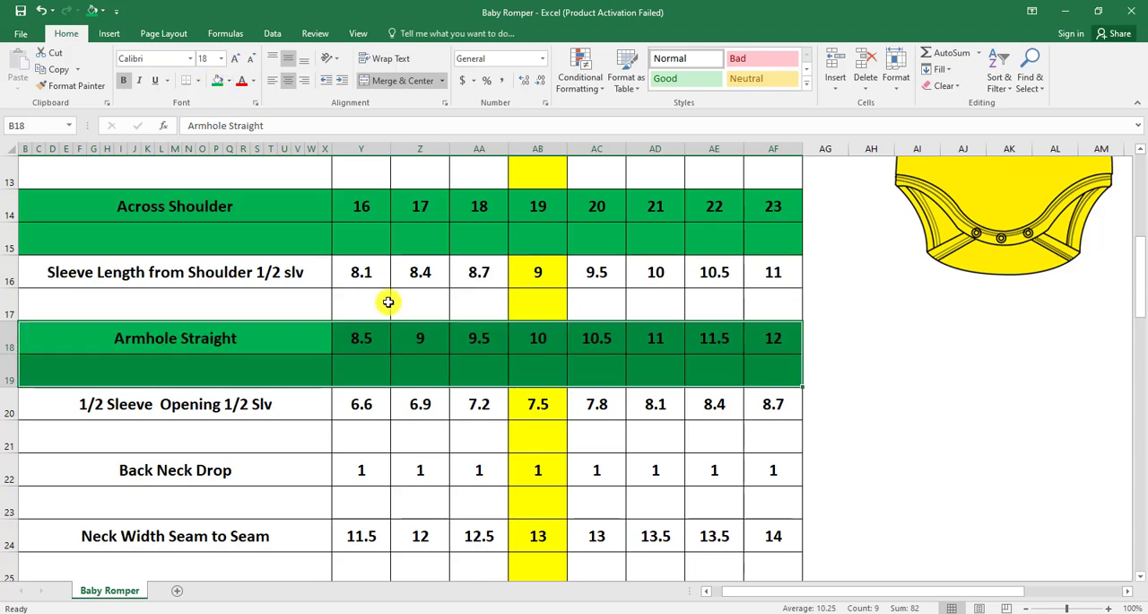
Fill the Back Neck Drop and Front Neck Drop HSP to Seam rows green, each with the blank row below
{"action": "scroll", "coordinate": [387, 303], "scroll_direction": "down", "scroll_amount": 2}
{"action": "left_click_drag", "start_coordinate": [99, 269], "coordinate": [775, 309]}
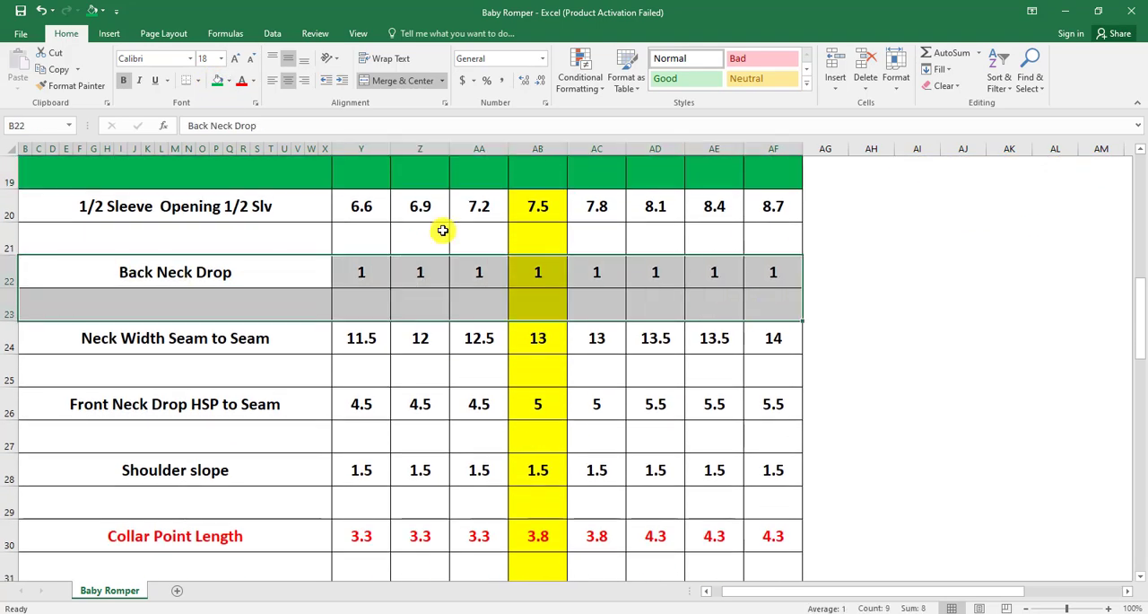
{"action": "left_click", "coordinate": [218, 85]}
{"action": "left_click_drag", "start_coordinate": [90, 400], "coordinate": [777, 439]}
{"action": "left_click", "coordinate": [217, 81]}
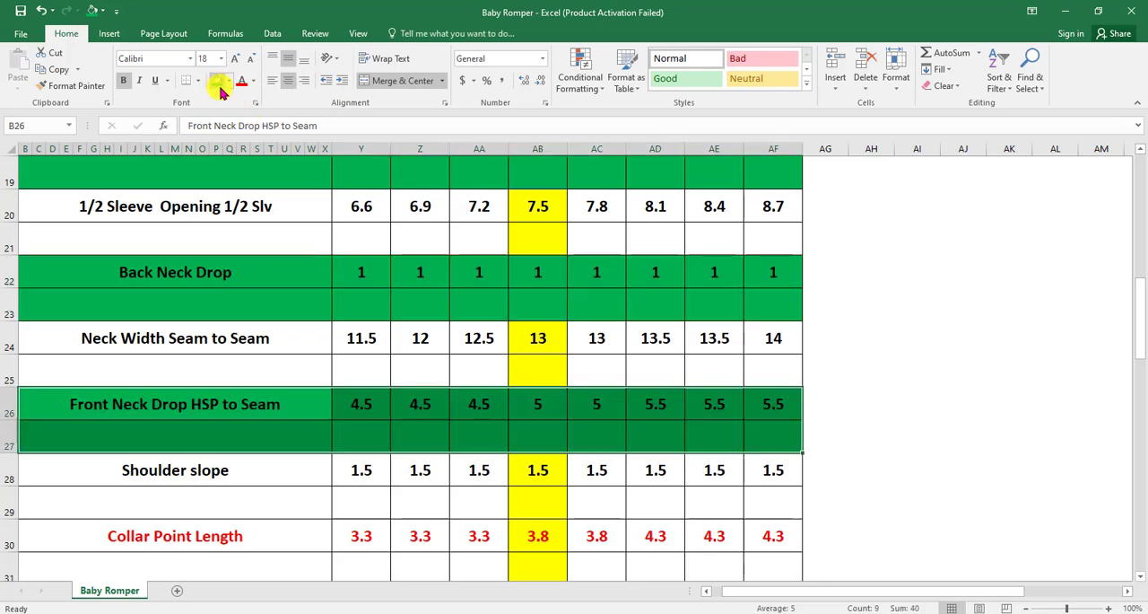
Fill the Collar Point Length and Collar Stand Height at CB rows green, each with the blank row below
{"action": "scroll", "coordinate": [377, 318], "scroll_direction": "down", "scroll_amount": 3}
{"action": "scroll", "coordinate": [258, 278], "scroll_direction": "up", "scroll_amount": 1}
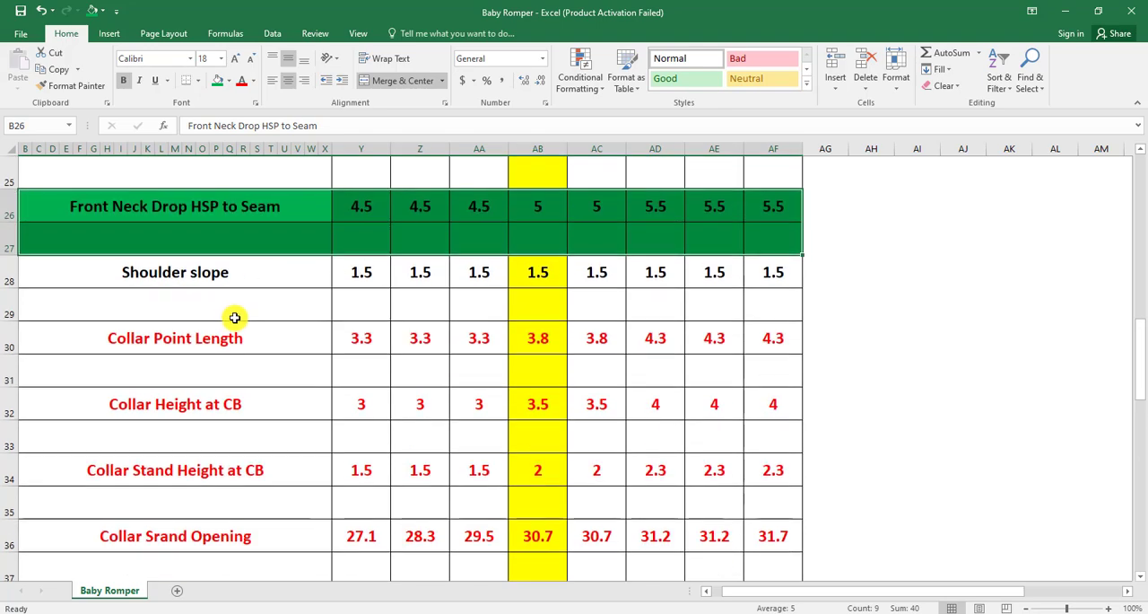
{"action": "left_click", "coordinate": [212, 338]}
{"action": "left_click_drag", "start_coordinate": [211, 338], "coordinate": [776, 382]}
{"action": "left_click", "coordinate": [217, 80]}
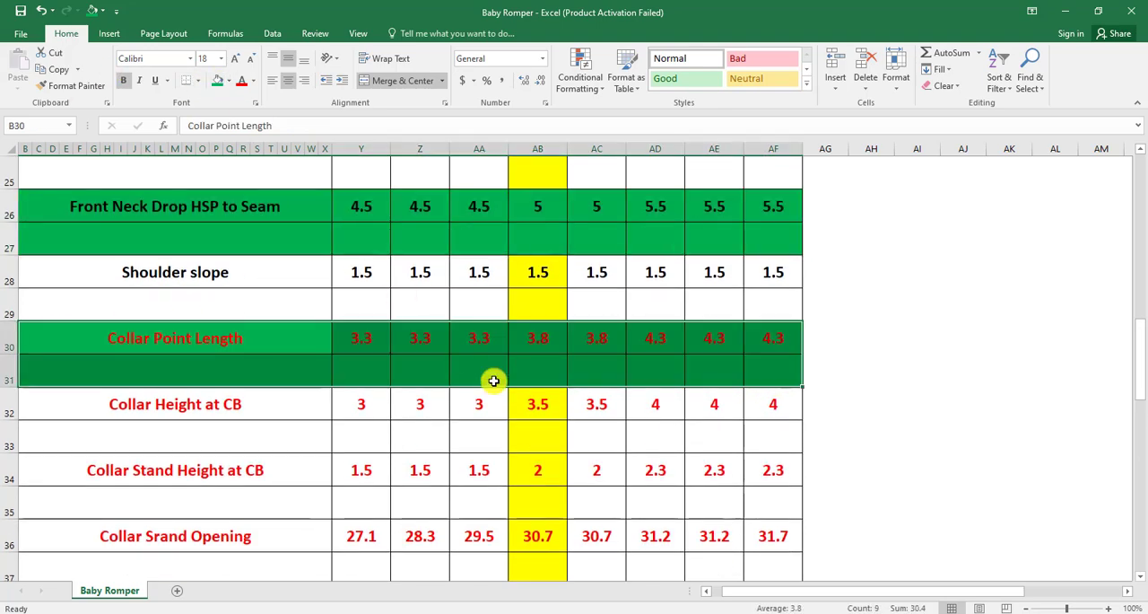
{"action": "scroll", "coordinate": [359, 363], "scroll_direction": "down", "scroll_amount": 1}
{"action": "left_click_drag", "start_coordinate": [104, 372], "coordinate": [778, 403]}
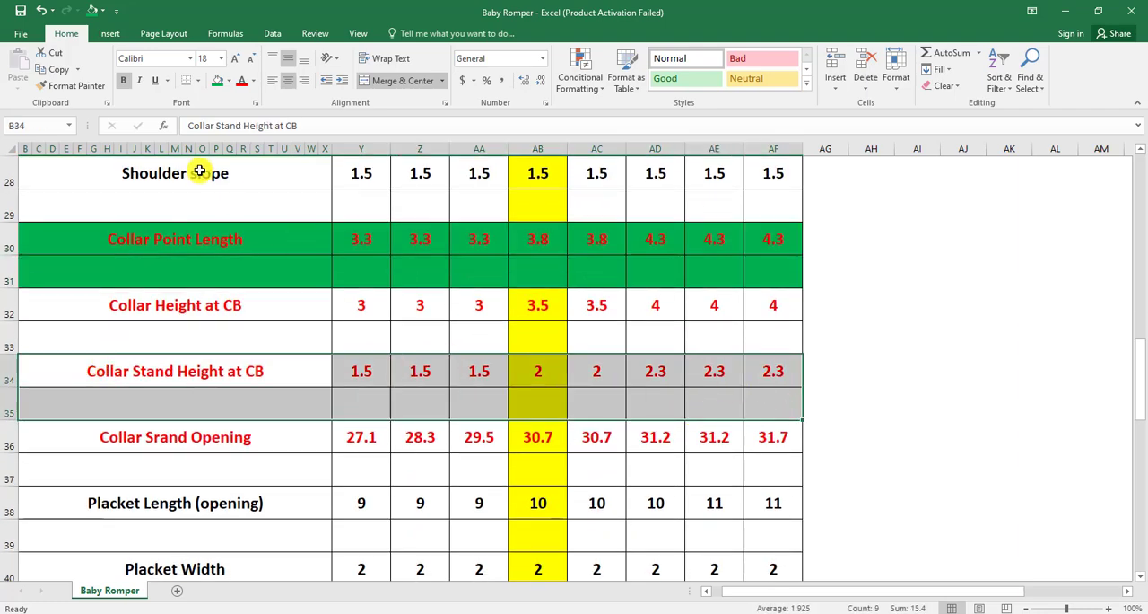
{"action": "left_click", "coordinate": [218, 83]}
Fill the Placket Length (opening) and Button Quantity with collar stand rows green, each with the blank row below
{"action": "scroll", "coordinate": [396, 233], "scroll_direction": "down", "scroll_amount": 1}
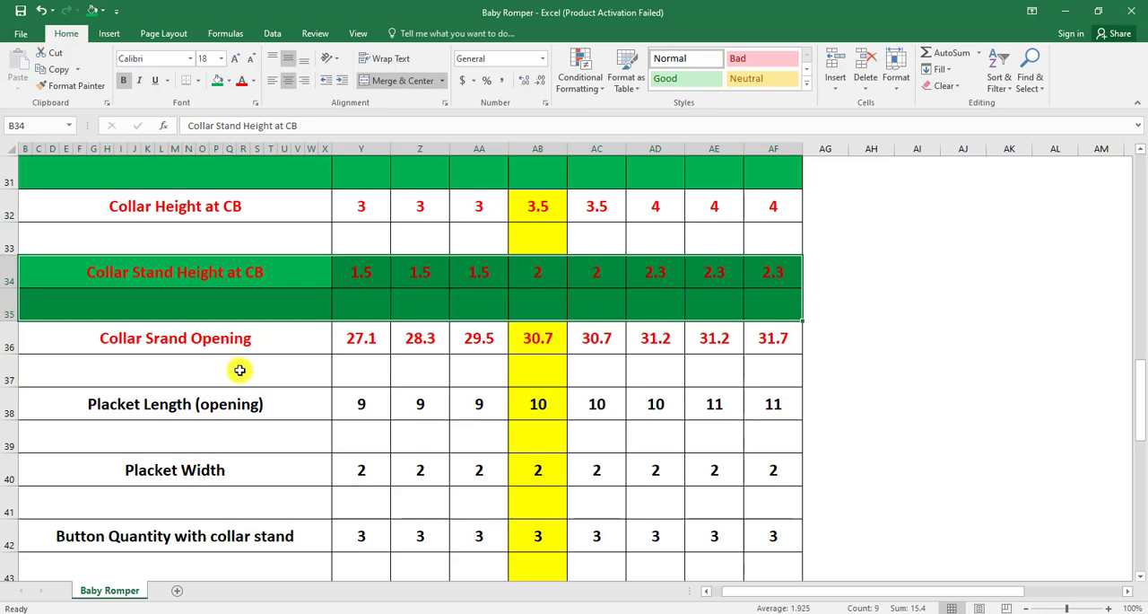
{"action": "left_click_drag", "start_coordinate": [110, 419], "coordinate": [774, 431]}
{"action": "left_click", "coordinate": [217, 81]}
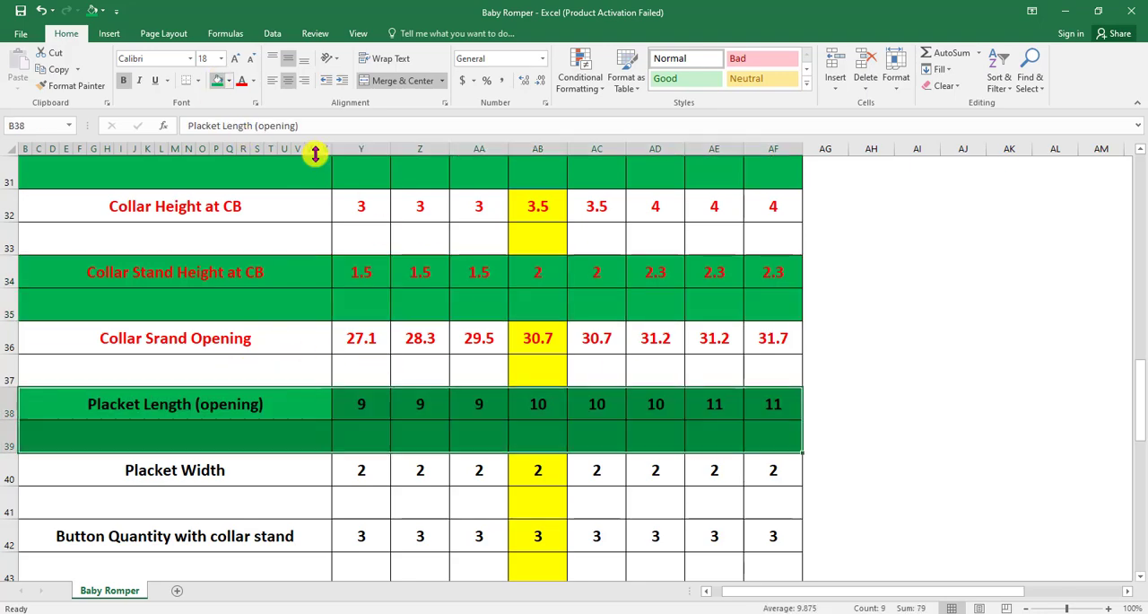
{"action": "scroll", "coordinate": [308, 229], "scroll_direction": "down", "scroll_amount": 2}
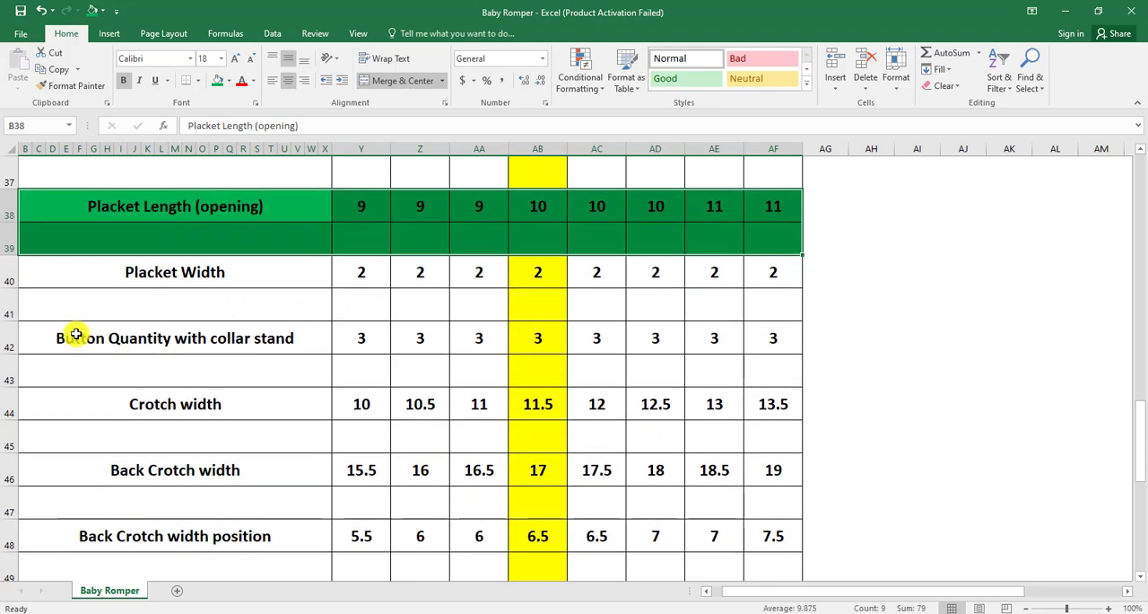
{"action": "left_click_drag", "start_coordinate": [76, 333], "coordinate": [763, 370]}
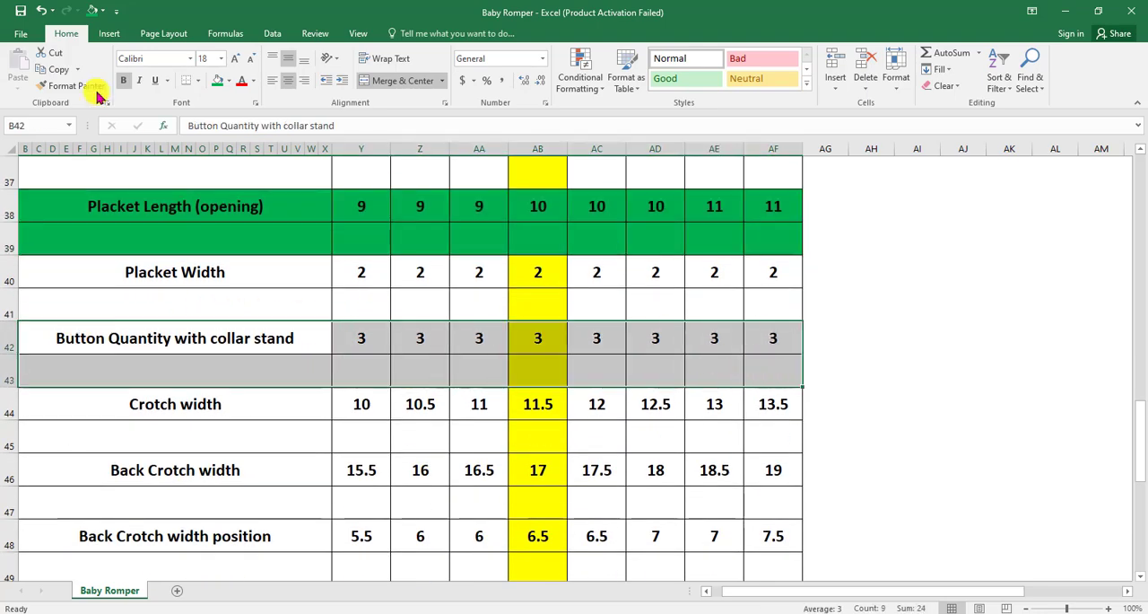
{"action": "left_click", "coordinate": [217, 80]}
Fill the Back Crotch width and Front Crotch Width rows green, each with the blank row below
{"action": "scroll", "coordinate": [377, 238], "scroll_direction": "down", "scroll_amount": 2}
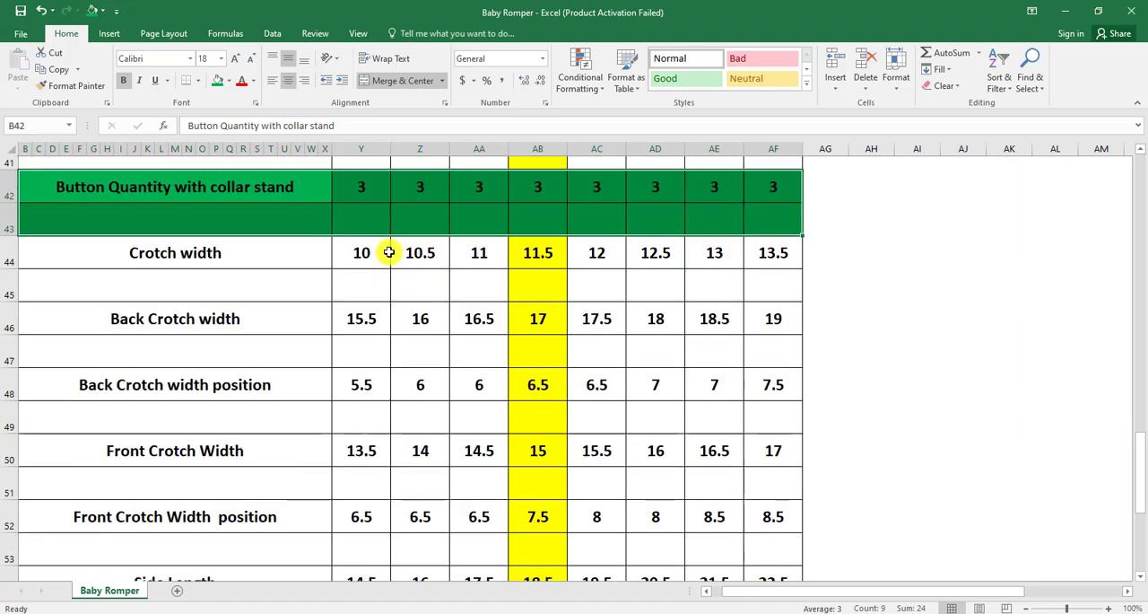
{"action": "left_click", "coordinate": [98, 272]}
{"action": "left_click_drag", "start_coordinate": [367, 305], "coordinate": [739, 295]}
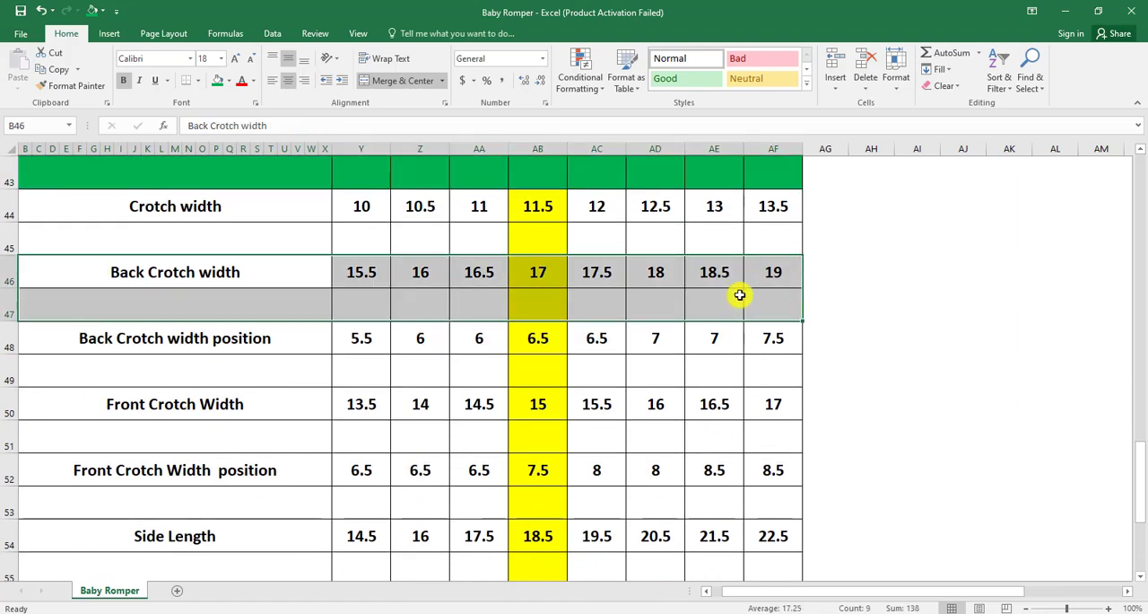
{"action": "left_click", "coordinate": [217, 80]}
{"action": "scroll", "coordinate": [364, 313], "scroll_direction": "down", "scroll_amount": 1}
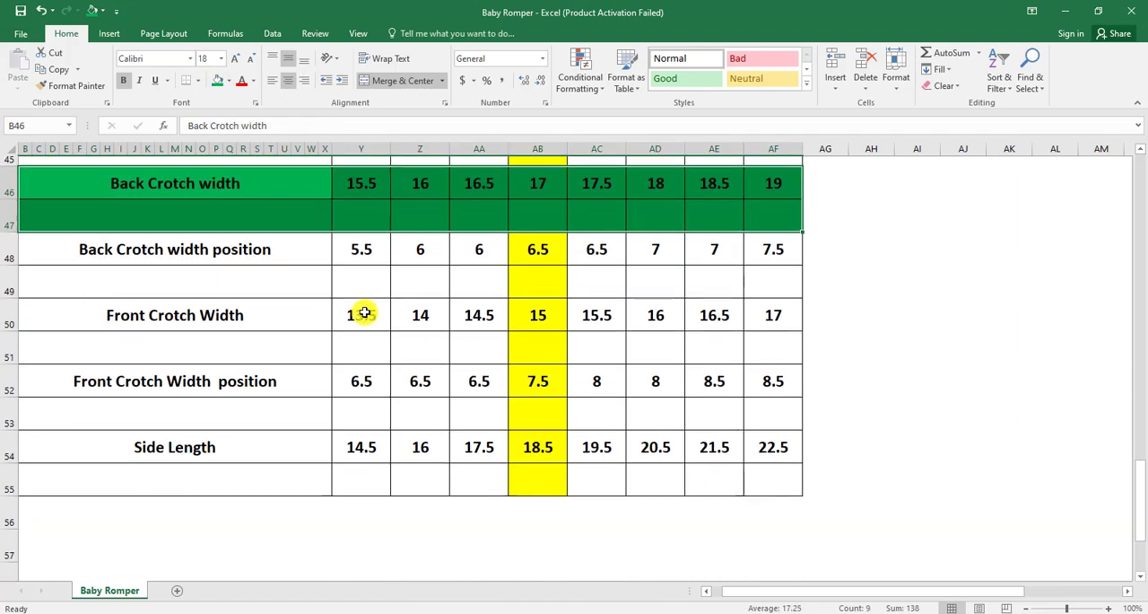
{"action": "left_click_drag", "start_coordinate": [108, 296], "coordinate": [762, 333]}
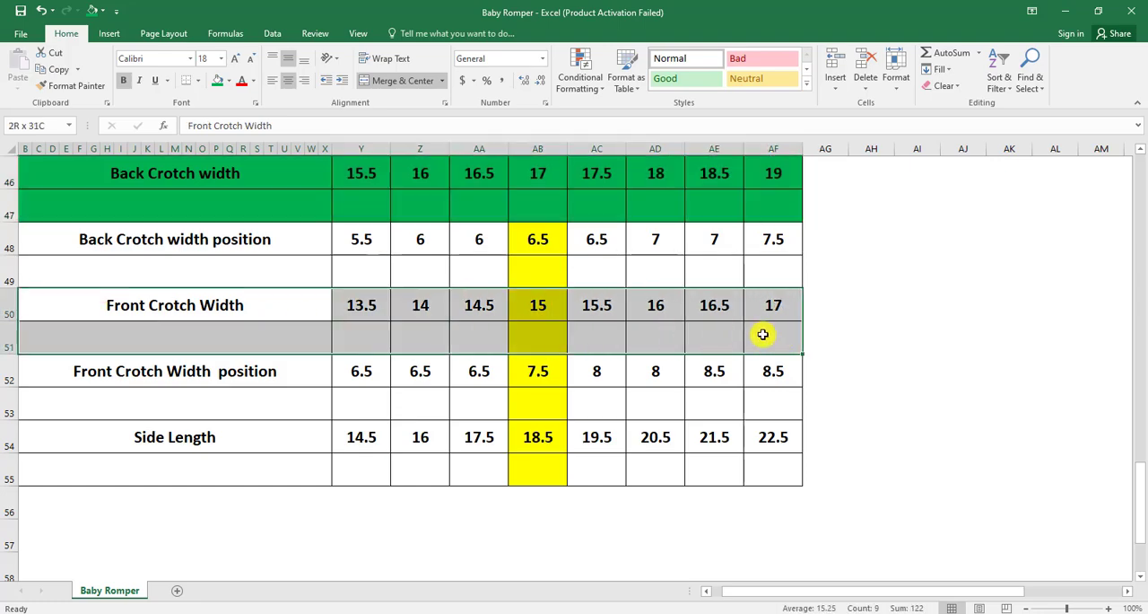
{"action": "left_click", "coordinate": [217, 80]}
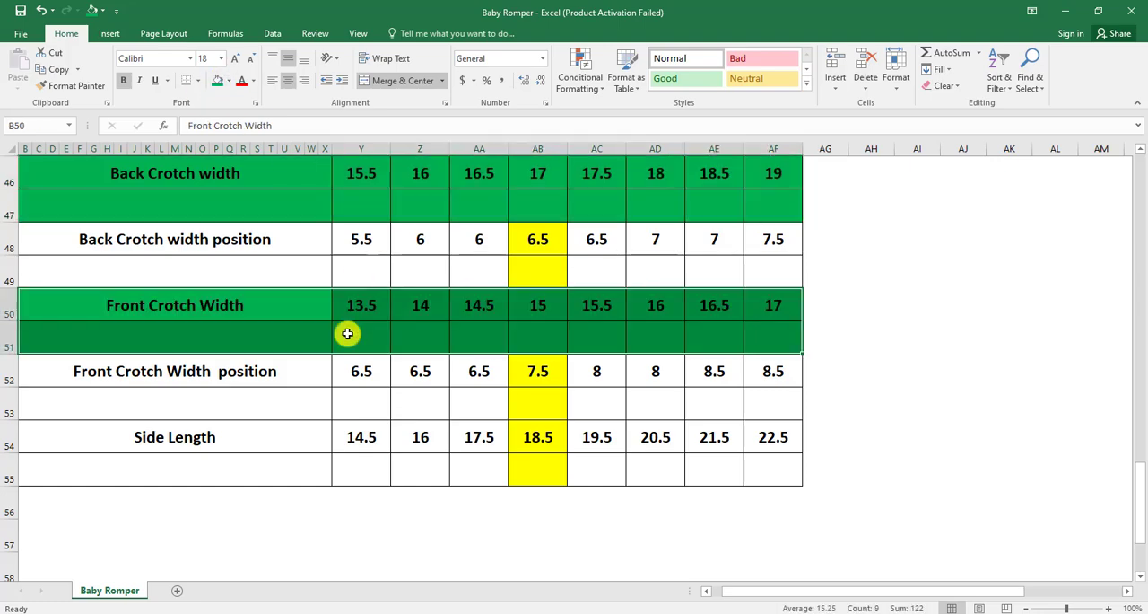
Fill the Side Length row and the blank row below it green
{"action": "left_click_drag", "start_coordinate": [110, 432], "coordinate": [766, 477]}
{"action": "left_click", "coordinate": [218, 81]}
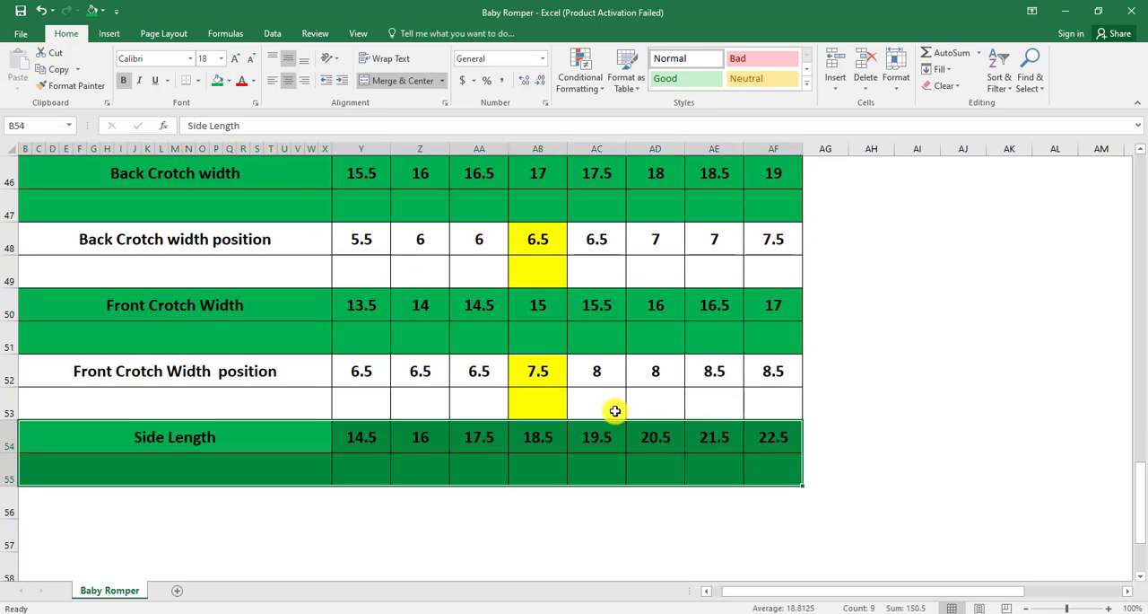
Review the shaded size chart, checking the blank row under each measurement from Front Length from HPS downward
{"action": "scroll", "coordinate": [619, 406], "scroll_direction": "up", "scroll_amount": 13}
{"action": "scroll", "coordinate": [634, 405], "scroll_direction": "up", "scroll_amount": 2}
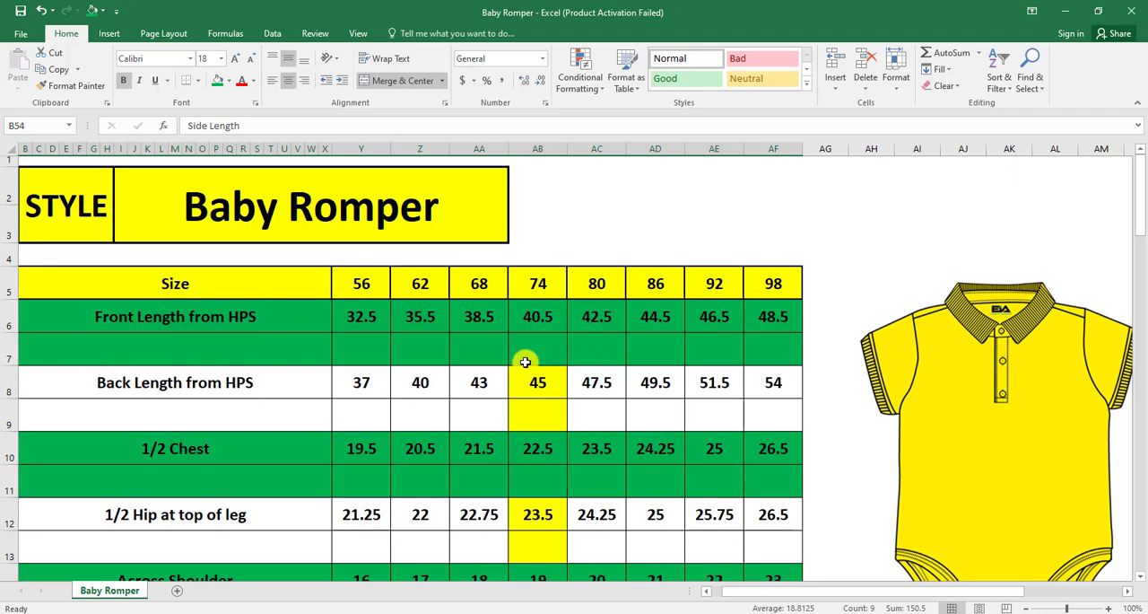
{"action": "scroll", "coordinate": [583, 355], "scroll_direction": "down", "scroll_amount": 2}
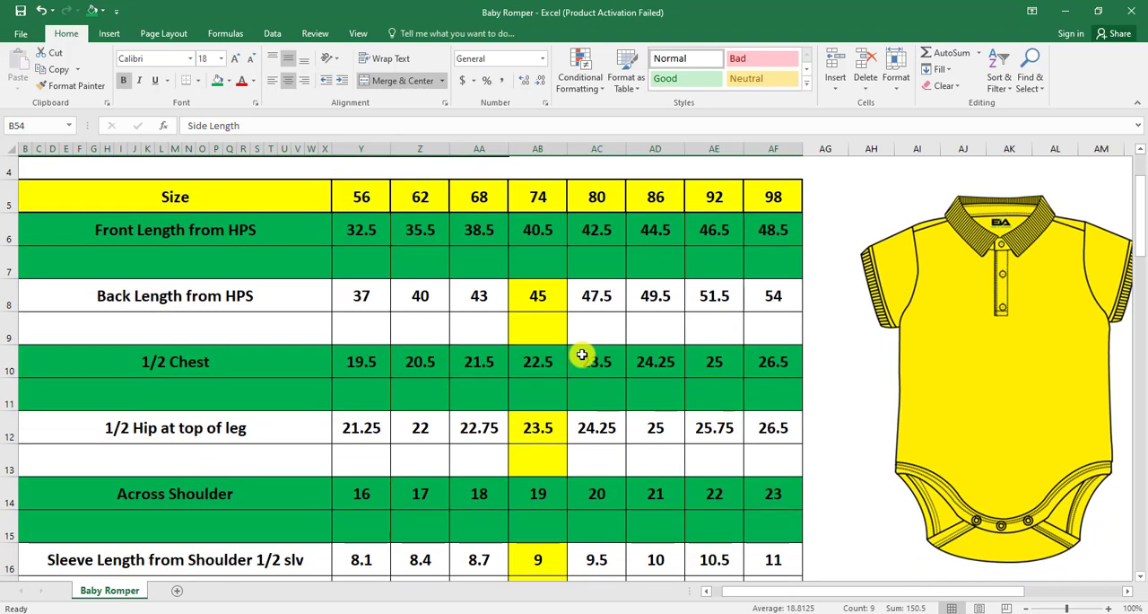
{"action": "scroll", "coordinate": [584, 354], "scroll_direction": "up", "scroll_amount": 2}
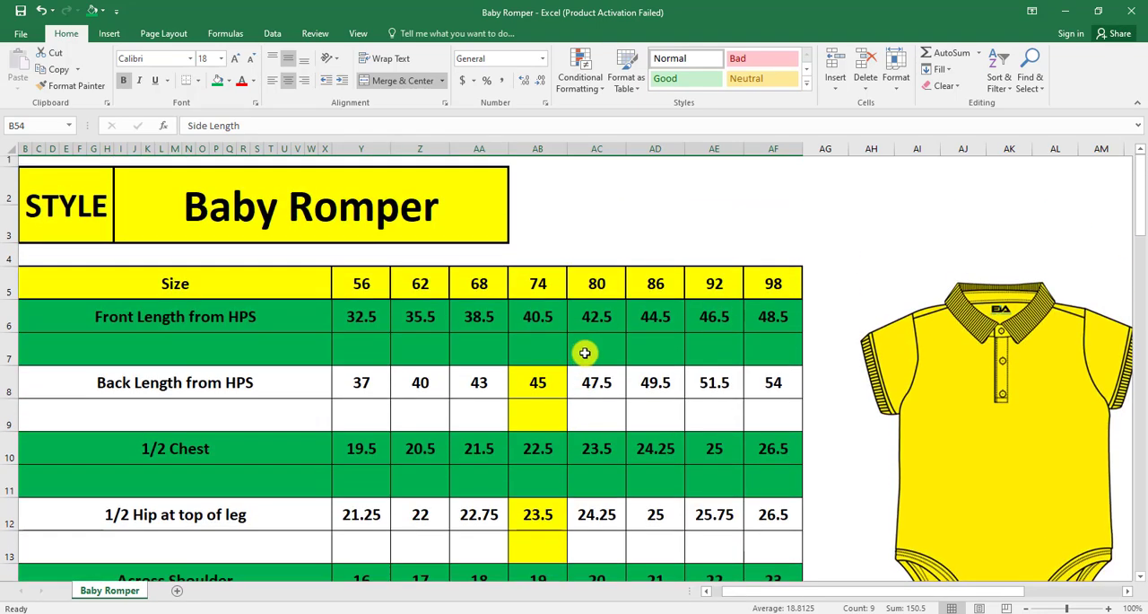
{"action": "left_click", "coordinate": [538, 354]}
{"action": "left_click", "coordinate": [597, 350]}
{"action": "left_click", "coordinate": [658, 353]}
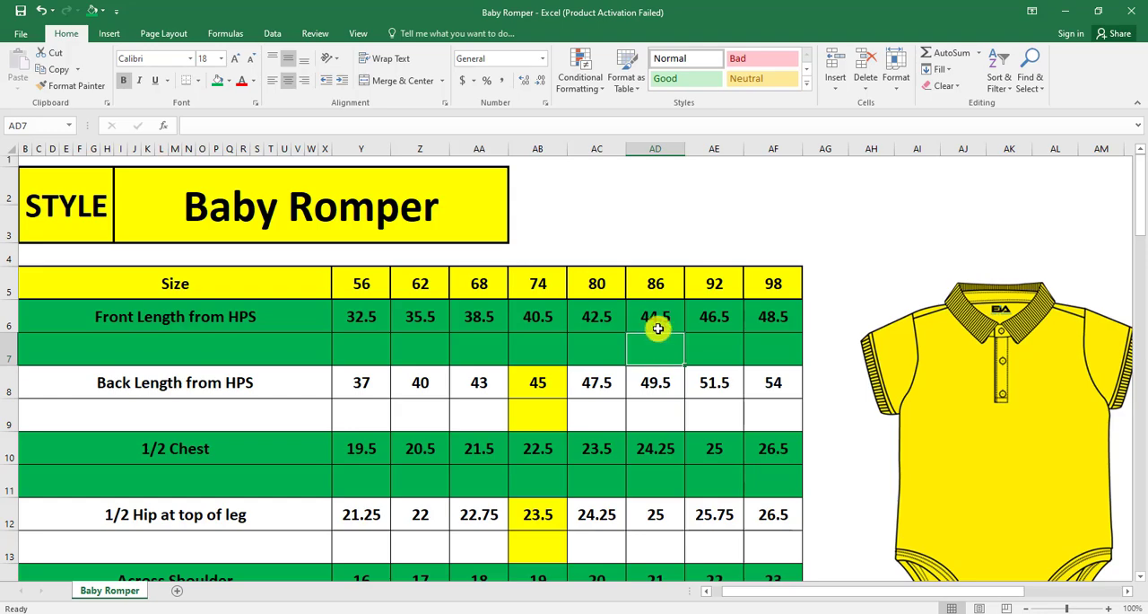
{"action": "scroll", "coordinate": [584, 359], "scroll_direction": "down", "scroll_amount": 7}
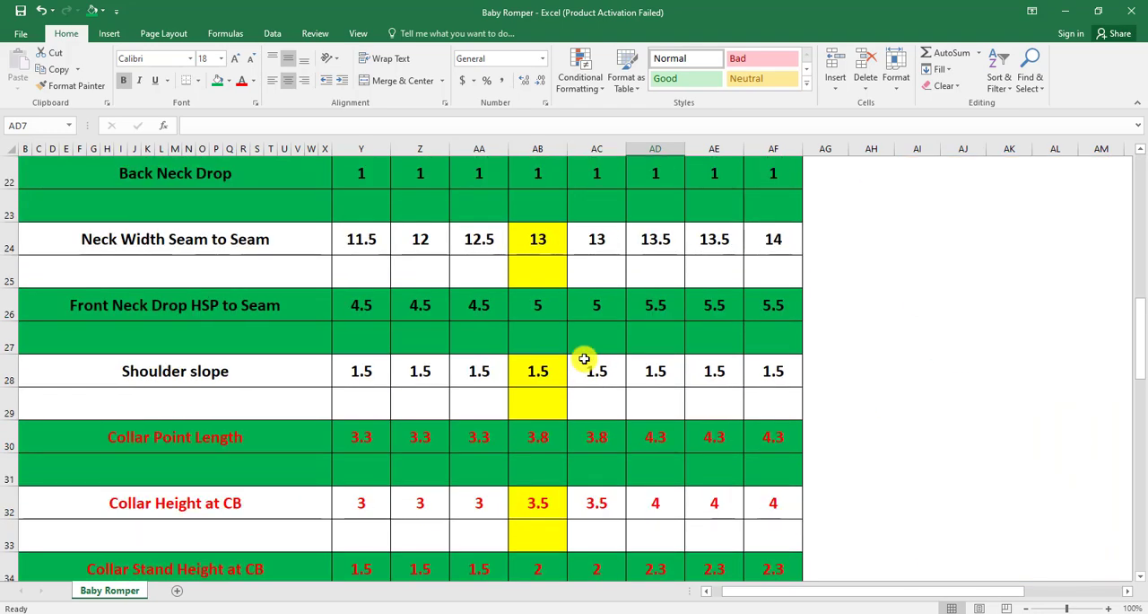
{"action": "scroll", "coordinate": [592, 359], "scroll_direction": "up", "scroll_amount": 2}
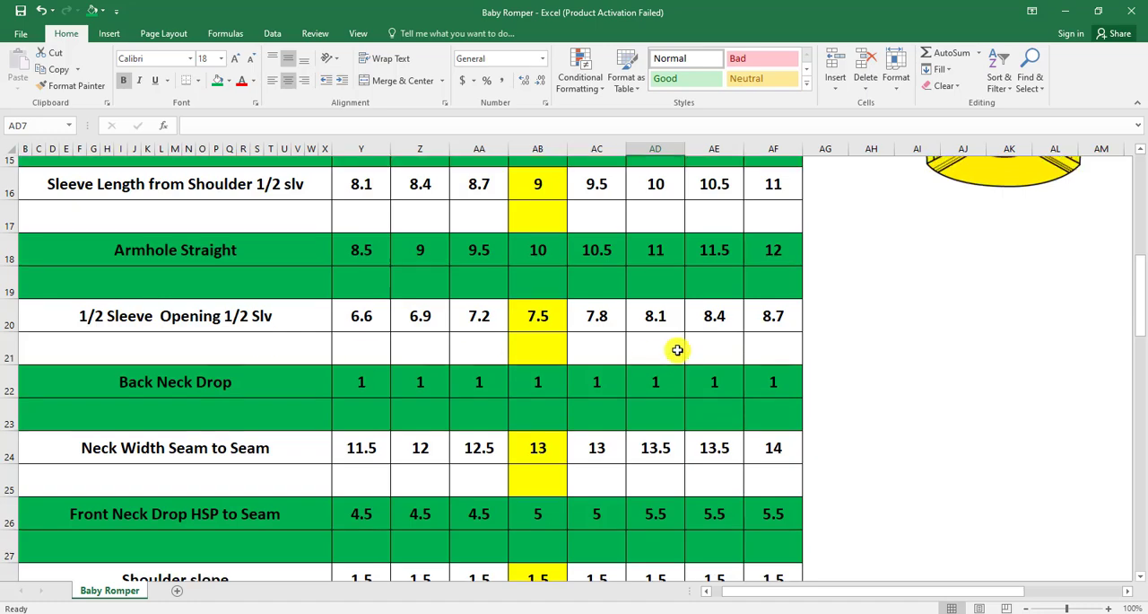
{"action": "scroll", "coordinate": [673, 346], "scroll_direction": "up", "scroll_amount": 5}
{"action": "scroll", "coordinate": [597, 340], "scroll_direction": "down", "scroll_amount": 1}
{"action": "scroll", "coordinate": [597, 339], "scroll_direction": "up", "scroll_amount": 1}
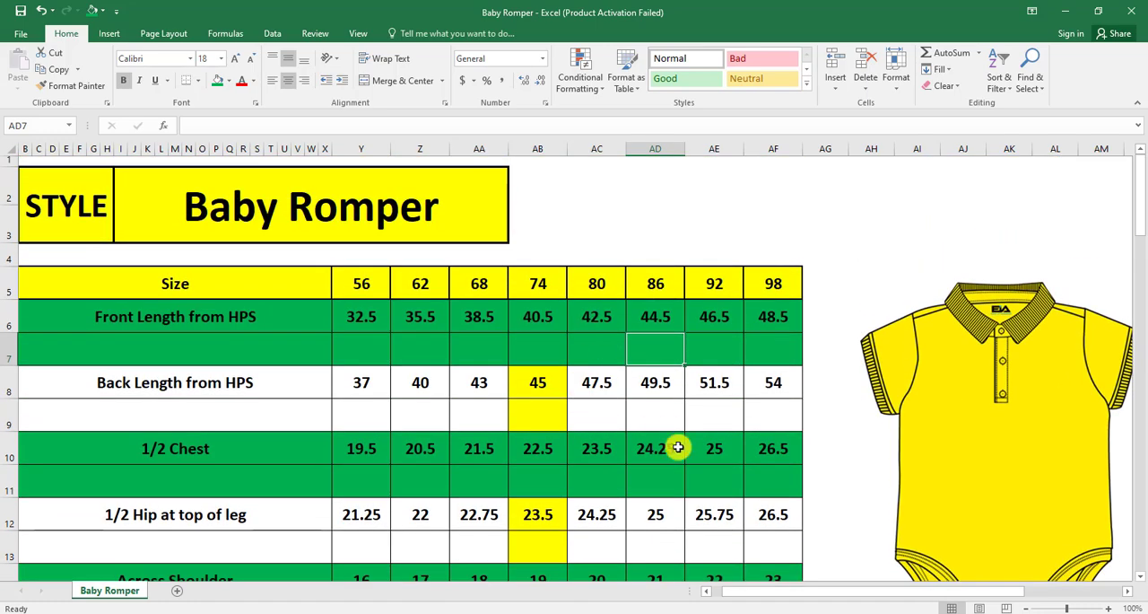
Switch to Modaris and bring the FRONT 1X1 piece sheet into full view
{"action": "left_click", "coordinate": [538, 612]}
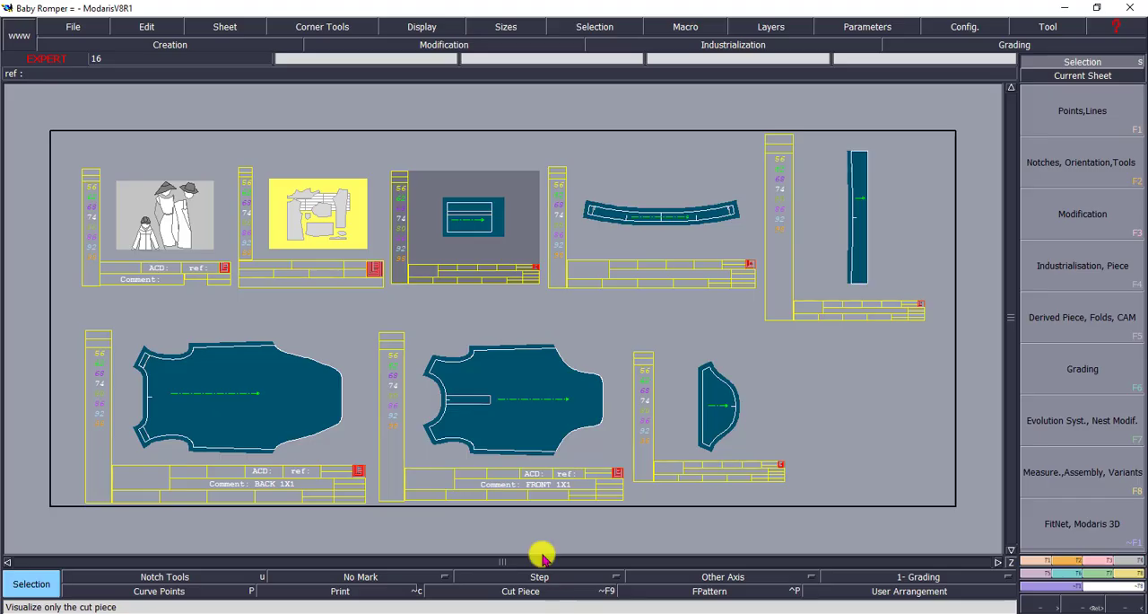
{"action": "left_click", "coordinate": [152, 229]}
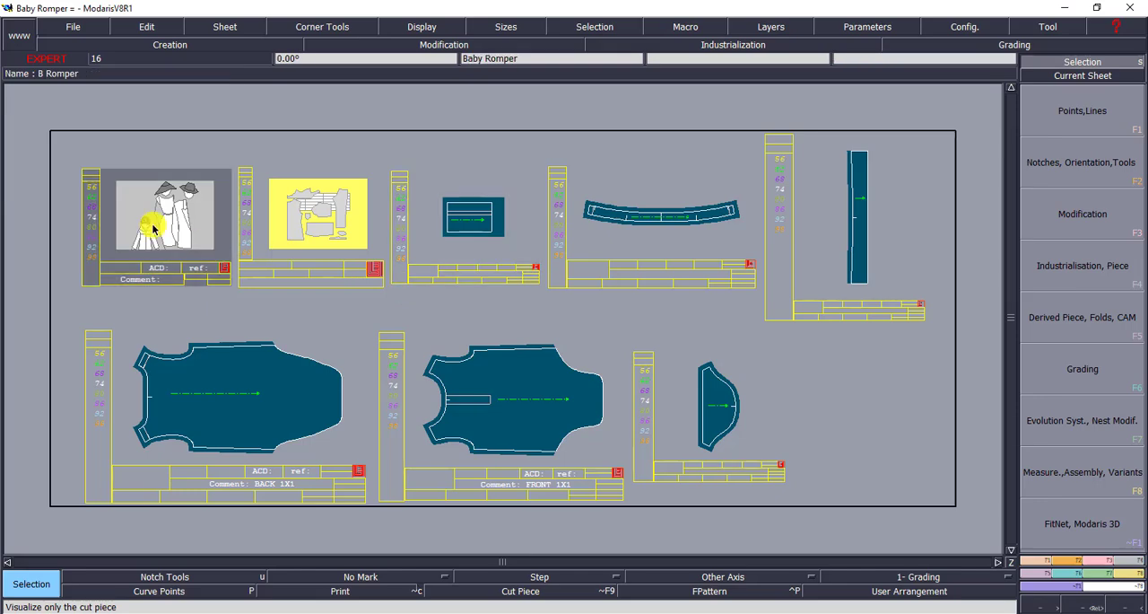
{"action": "key", "text": "Home"}
{"action": "key", "text": "Page_Up"}
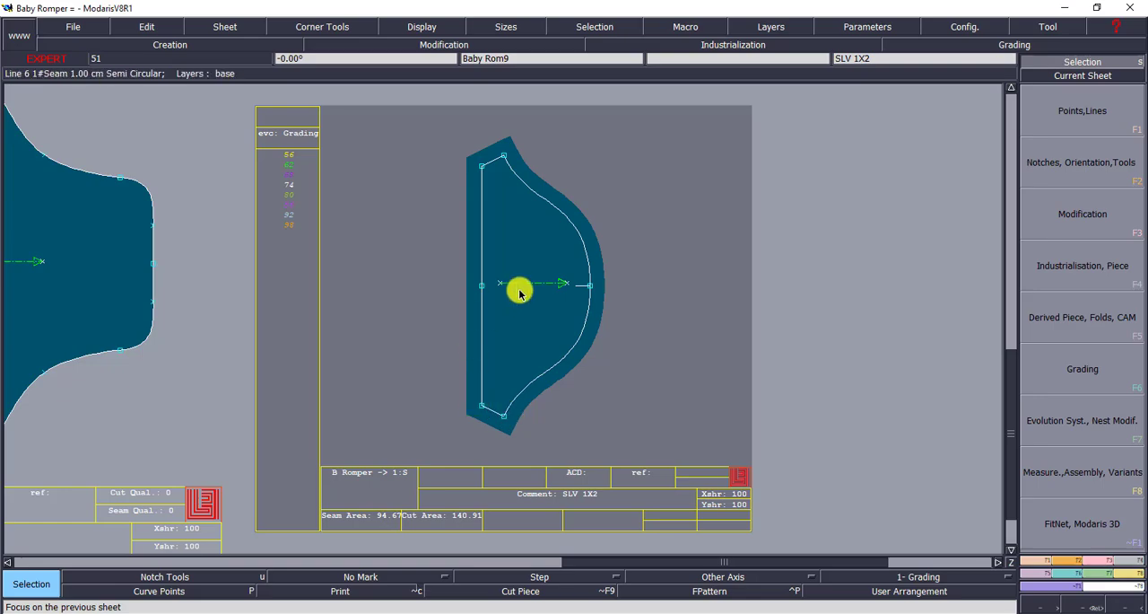
{"action": "key", "text": "Page_Up"}
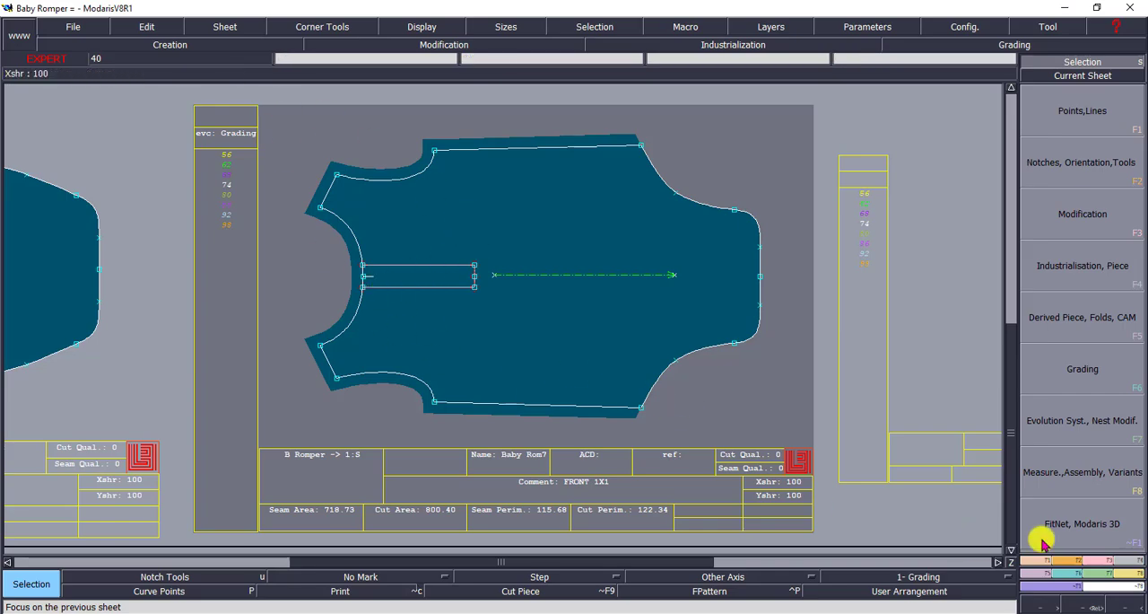
Try attaching the placket's inner-end midpoint and lower corner to free points on the front piece, undoing each trial
{"action": "key", "text": "F3"}
{"action": "left_click", "coordinate": [1082, 421]}
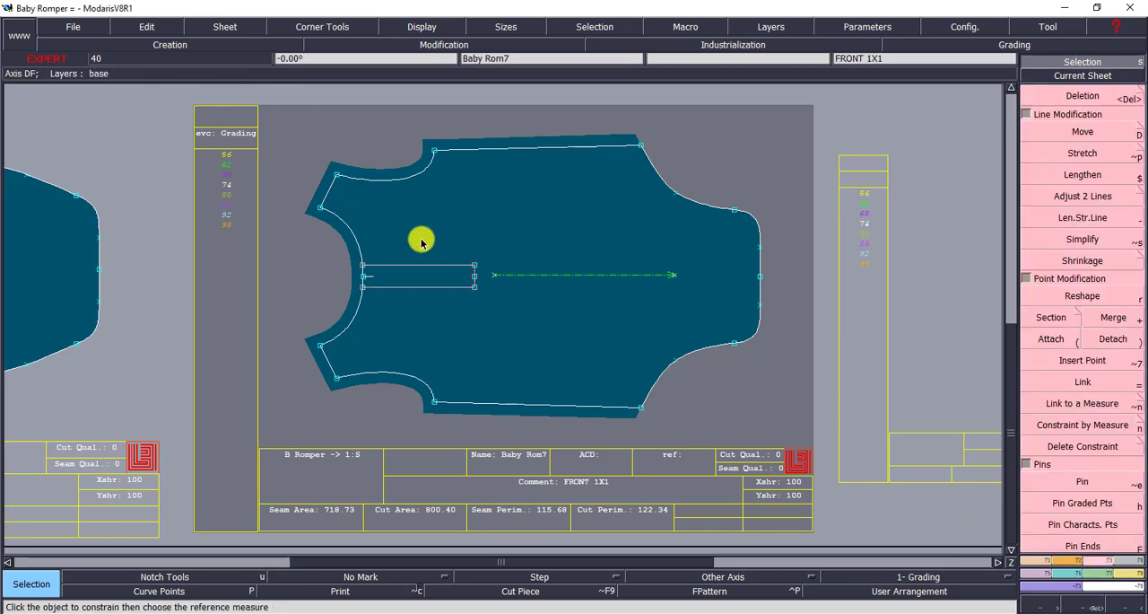
{"action": "left_click_drag", "start_coordinate": [444, 232], "coordinate": [495, 311]}
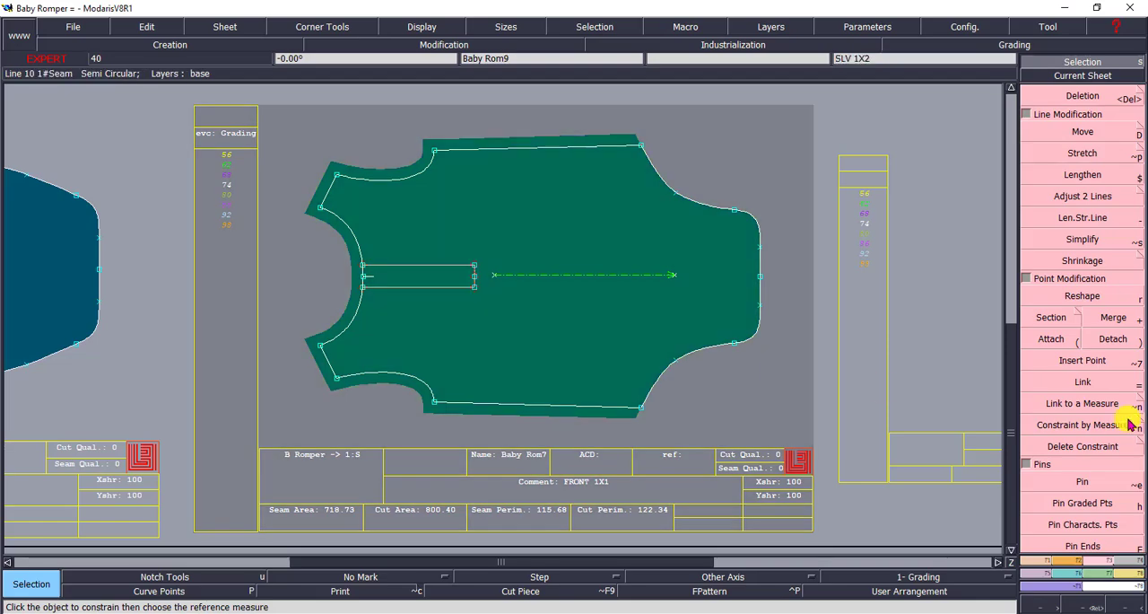
{"action": "left_click", "coordinate": [1055, 339]}
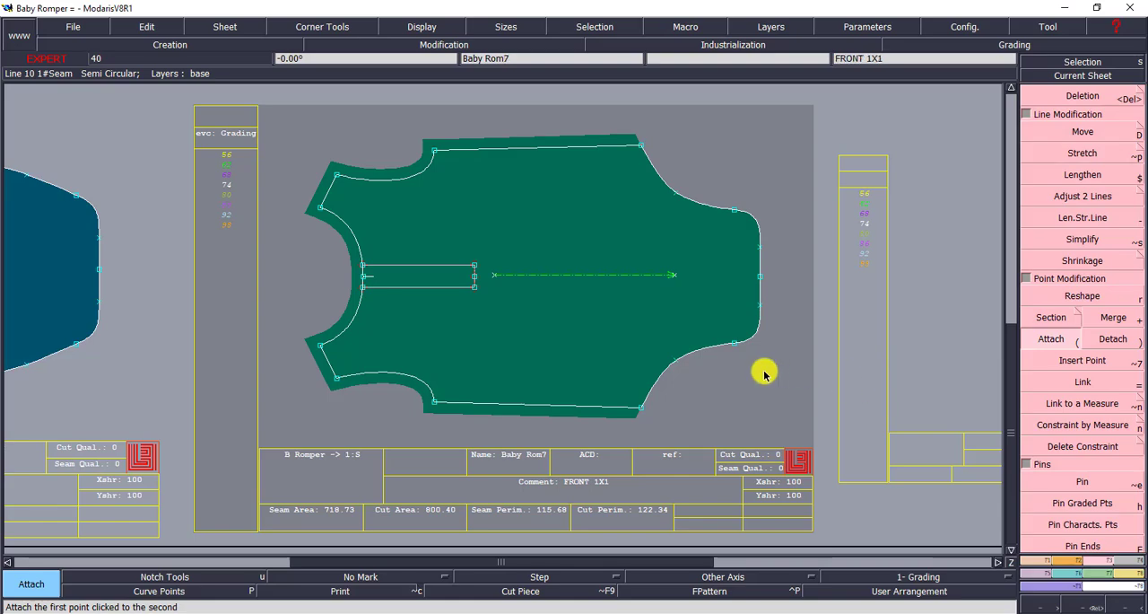
{"action": "left_click", "coordinate": [474, 286]}
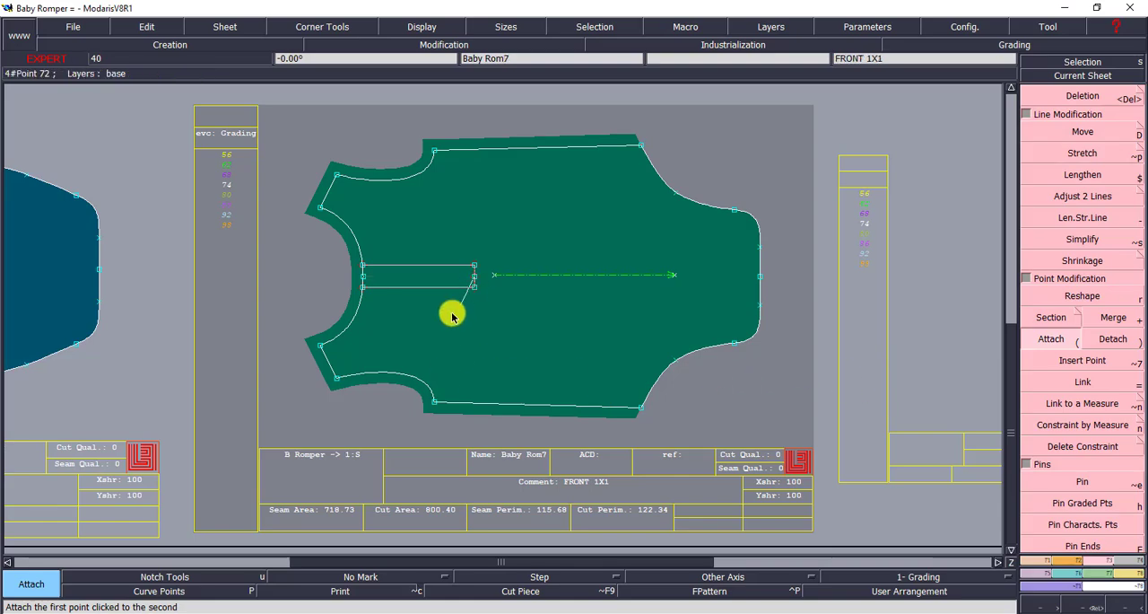
{"action": "left_click", "coordinate": [444, 318]}
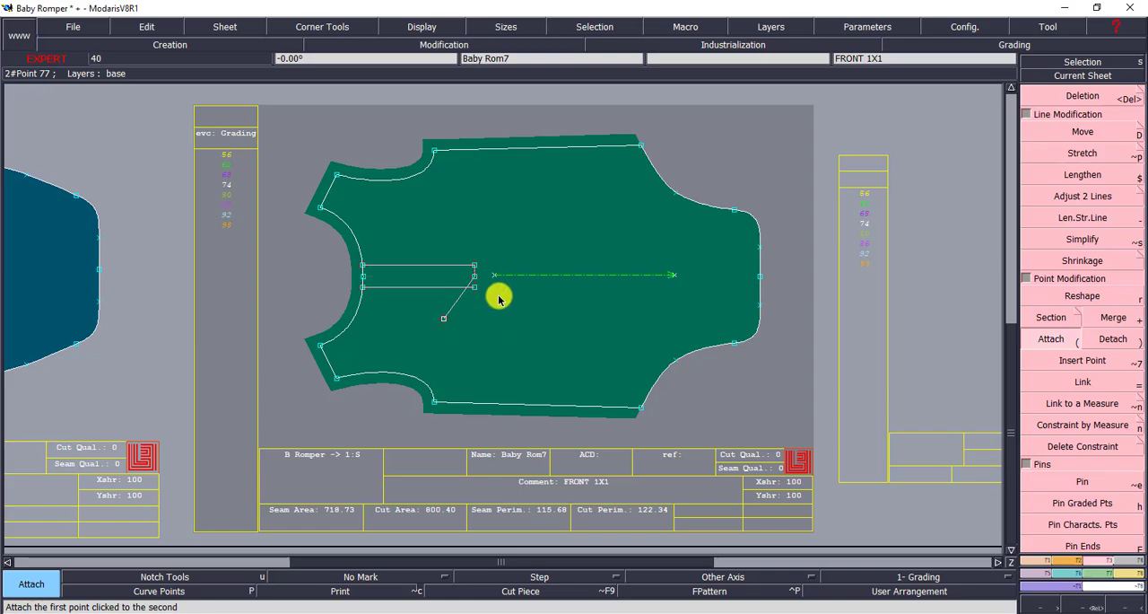
{"action": "left_click", "coordinate": [474, 278]}
{"action": "left_click", "coordinate": [474, 288]}
{"action": "left_click", "coordinate": [417, 318]}
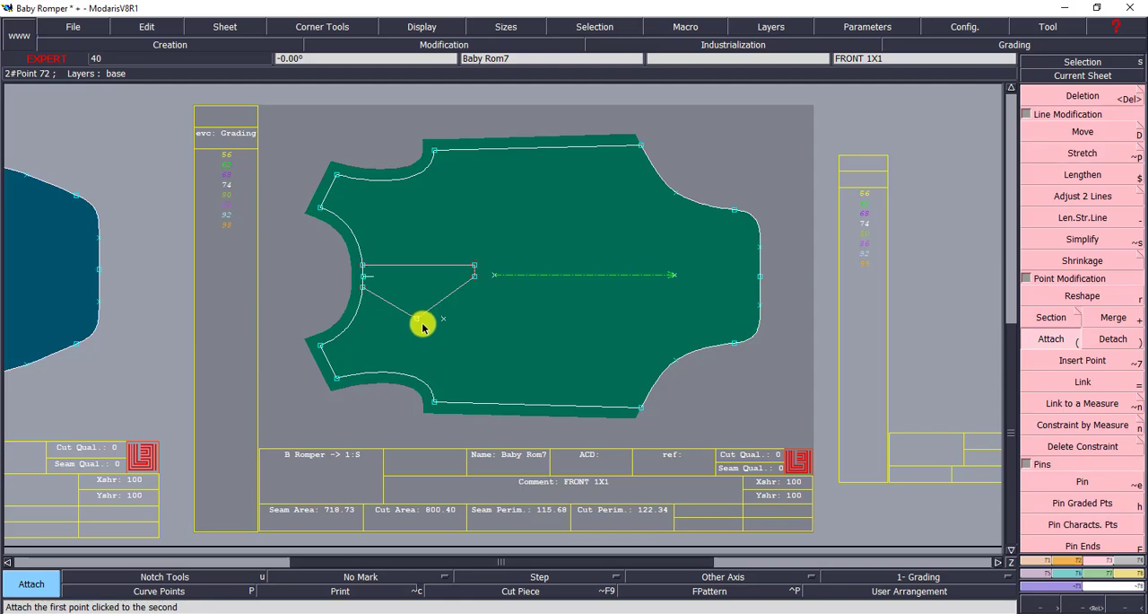
{"action": "key", "text": "ctrl+z"}
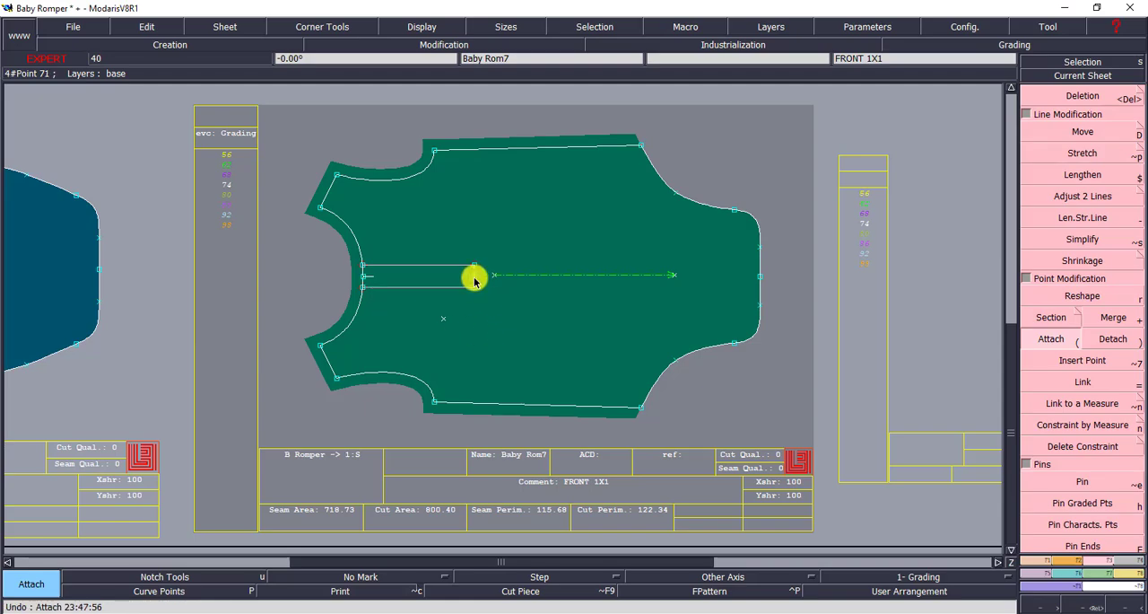
Try attaching the placket's other corner points to free points, undo each trial, and delete the leftover points
{"action": "left_click", "coordinate": [475, 286]}
{"action": "left_click", "coordinate": [511, 292]}
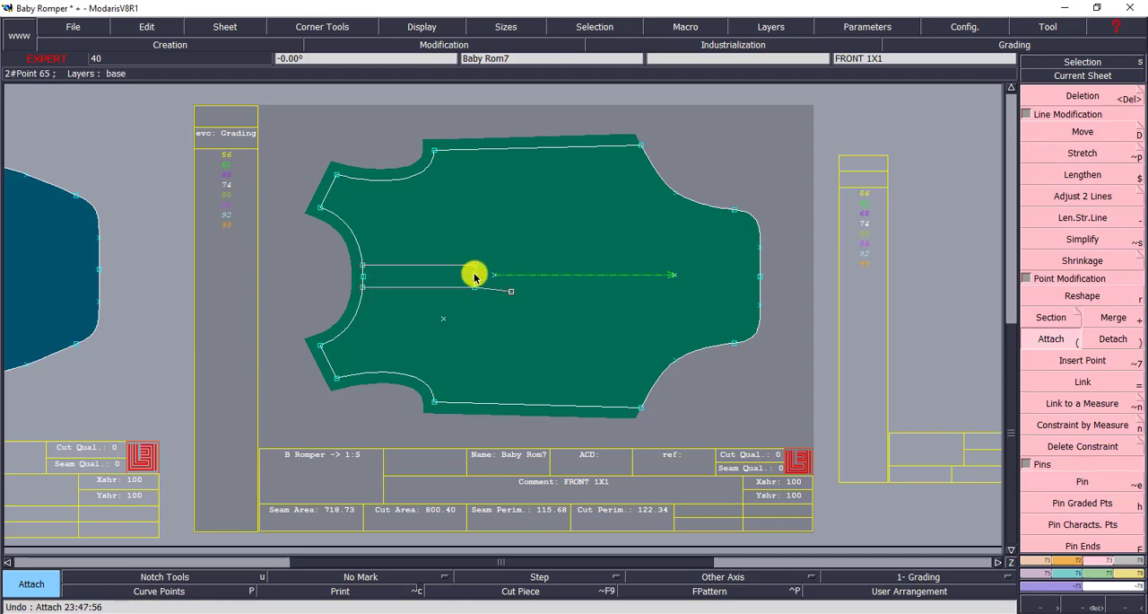
{"action": "key", "text": "ctrl+z"}
{"action": "left_click", "coordinate": [492, 238]}
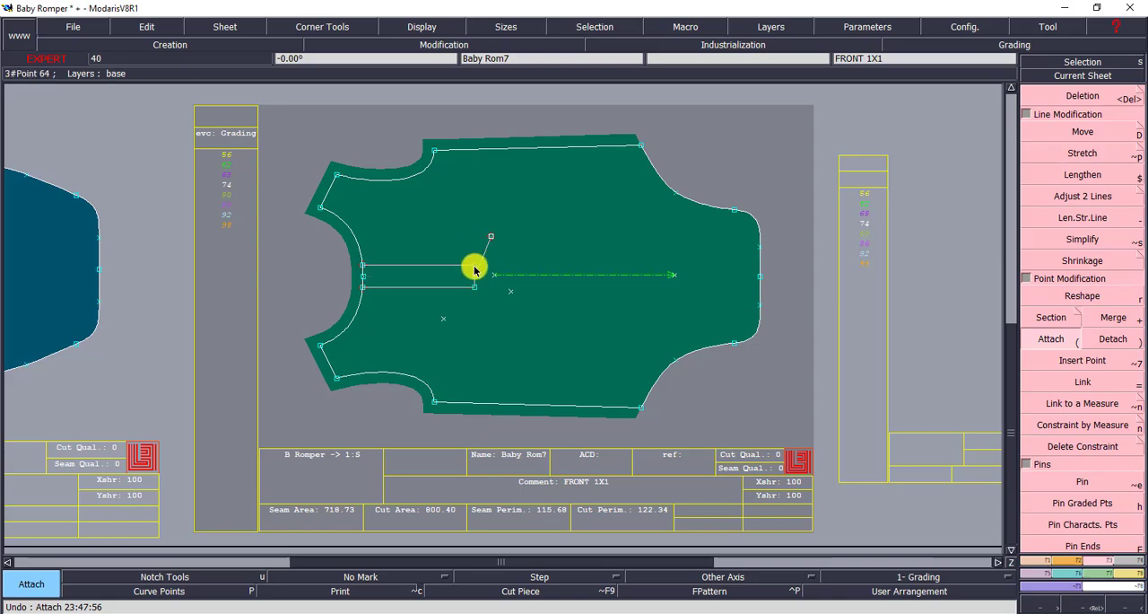
{"action": "left_click", "coordinate": [361, 265]}
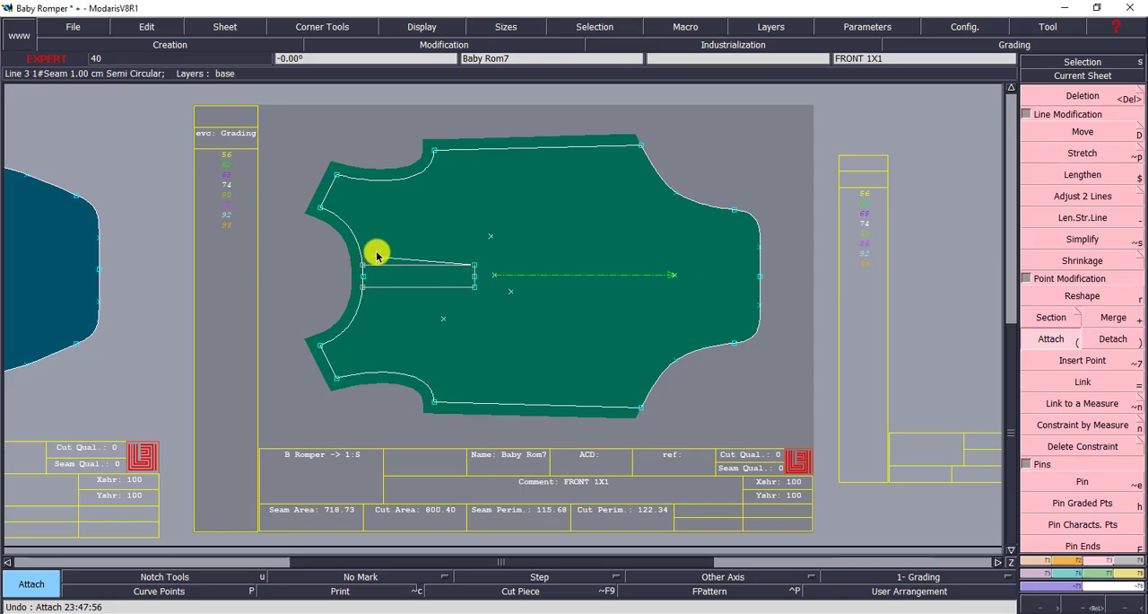
{"action": "left_click", "coordinate": [378, 252]}
{"action": "key", "text": "ctrl+z"}
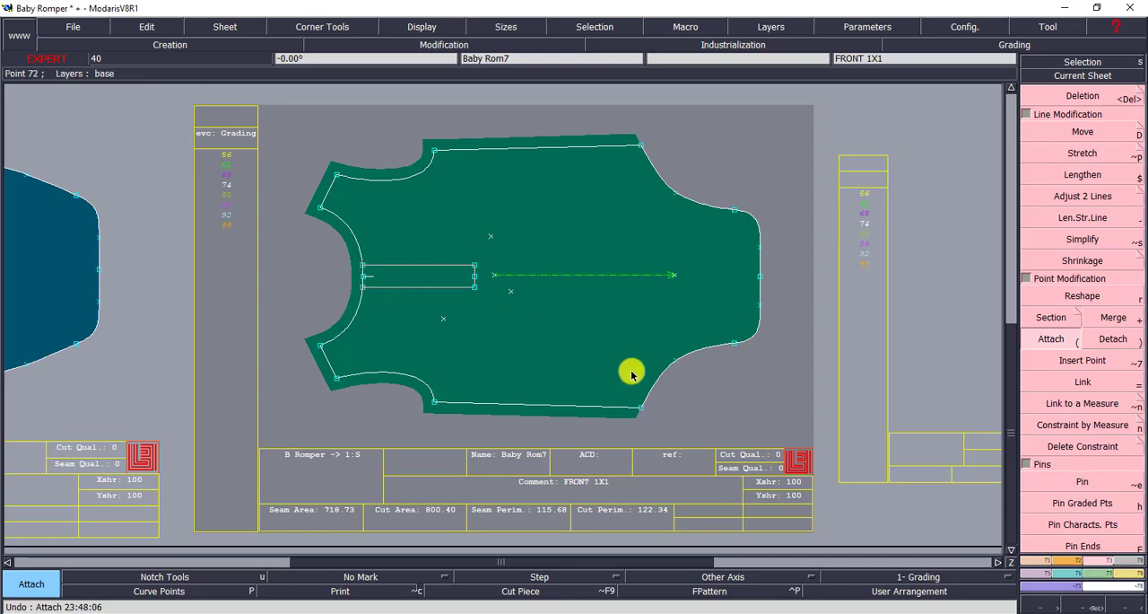
{"action": "left_click", "coordinate": [1079, 97]}
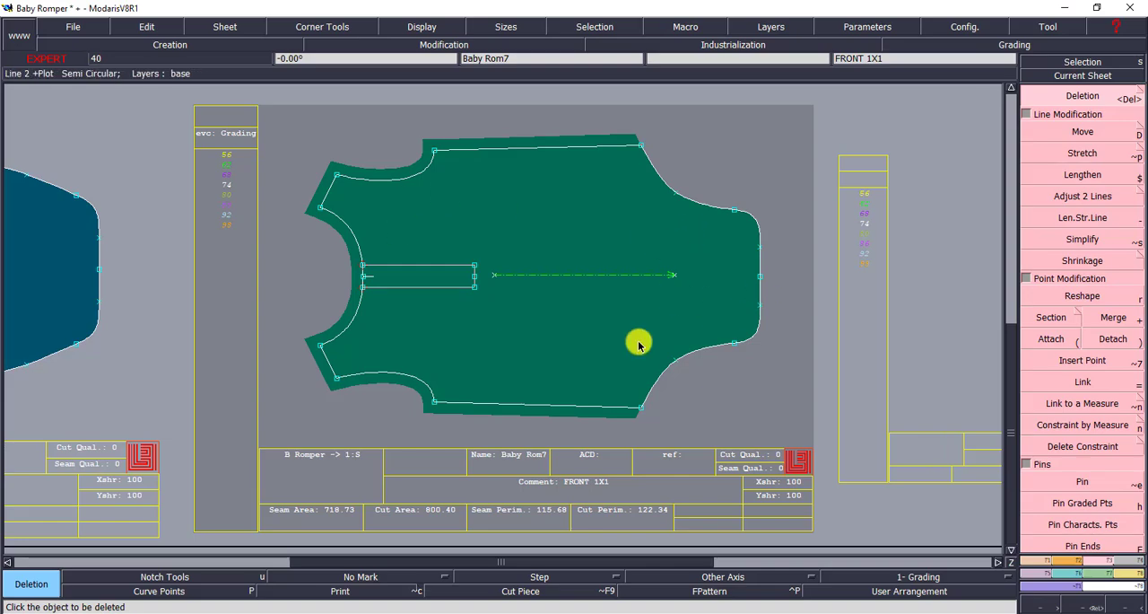
Bring the BACK 1X1 piece sheet into view
{"action": "key", "text": "Page_Up"}
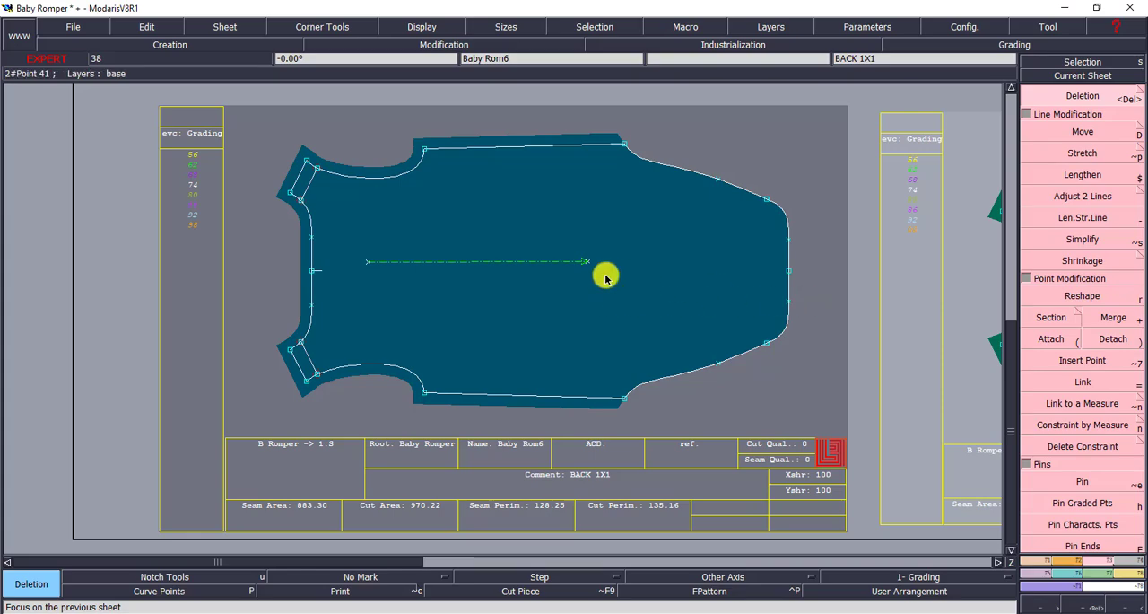
{"action": "left_click", "coordinate": [313, 175]}
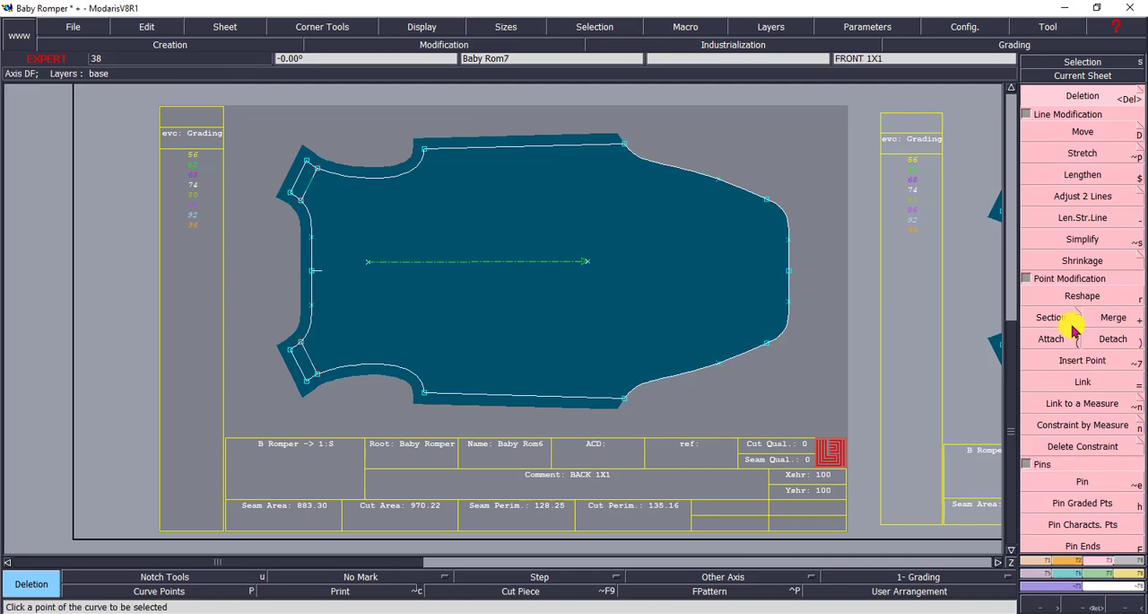
Try attaching the armhole end of the back piece's upper inner shoulder line to a free point, and undo it
{"action": "left_click", "coordinate": [1049, 339]}
{"action": "left_click", "coordinate": [316, 172]}
{"action": "left_click", "coordinate": [320, 191]}
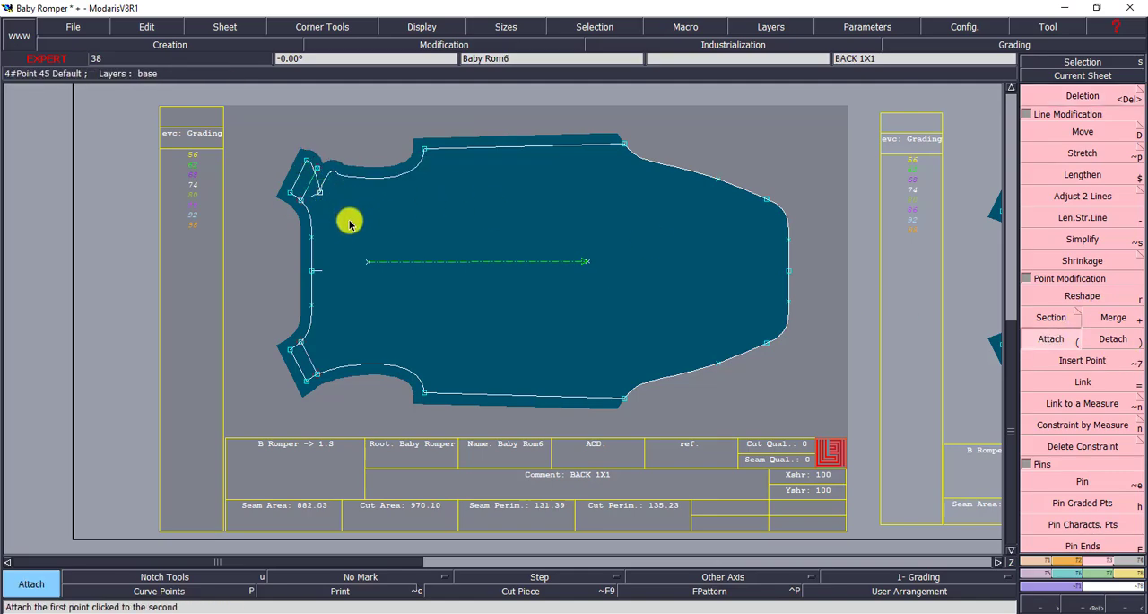
{"action": "key", "text": "ctrl+z"}
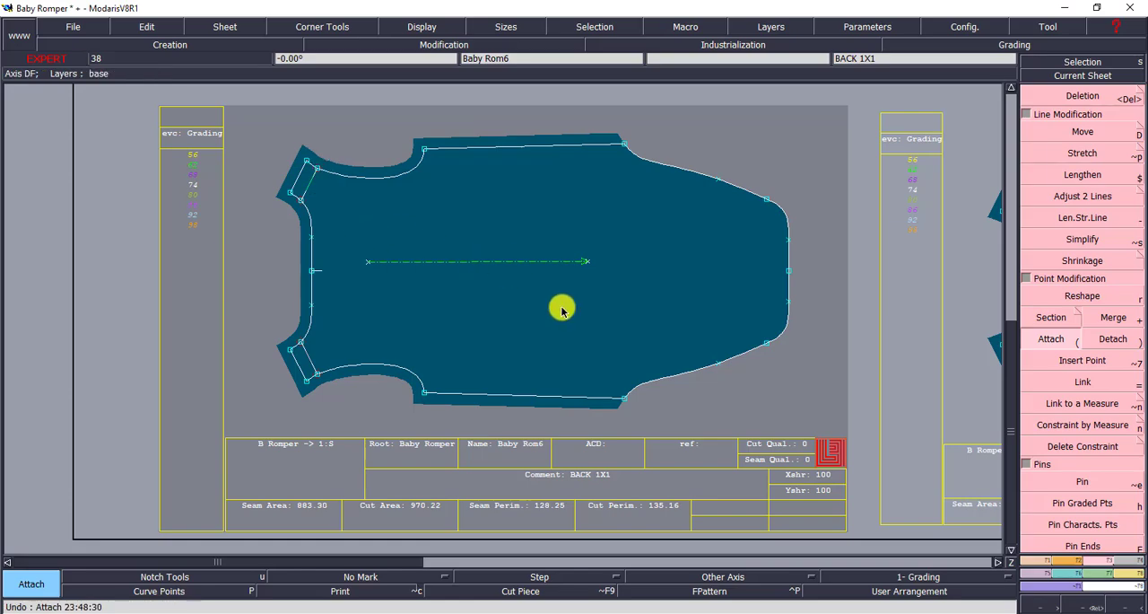
Delete the inner line parallel to the upper shoulder seam on the back piece
{"action": "left_click", "coordinate": [1092, 605]}
{"action": "left_click_drag", "start_coordinate": [258, 147], "coordinate": [409, 259]}
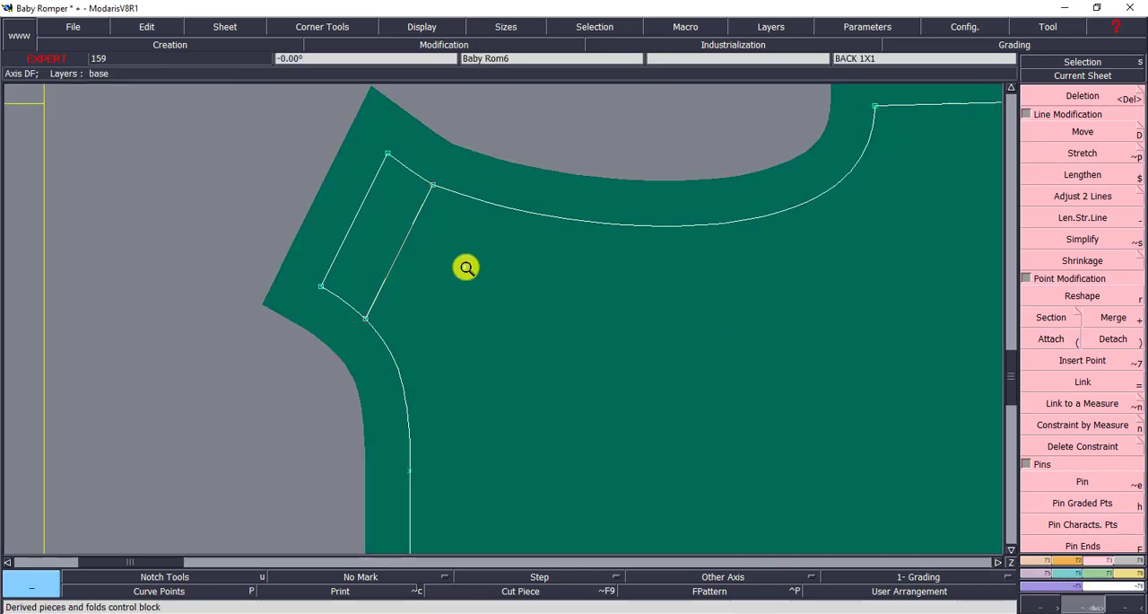
{"action": "left_click", "coordinate": [1083, 95]}
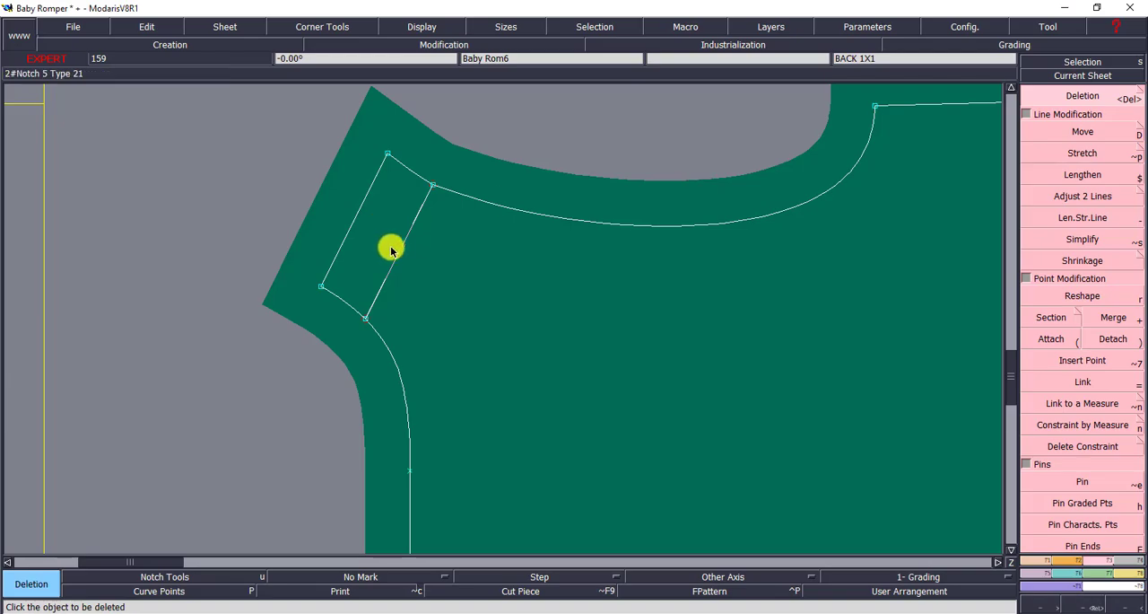
{"action": "left_click", "coordinate": [429, 260]}
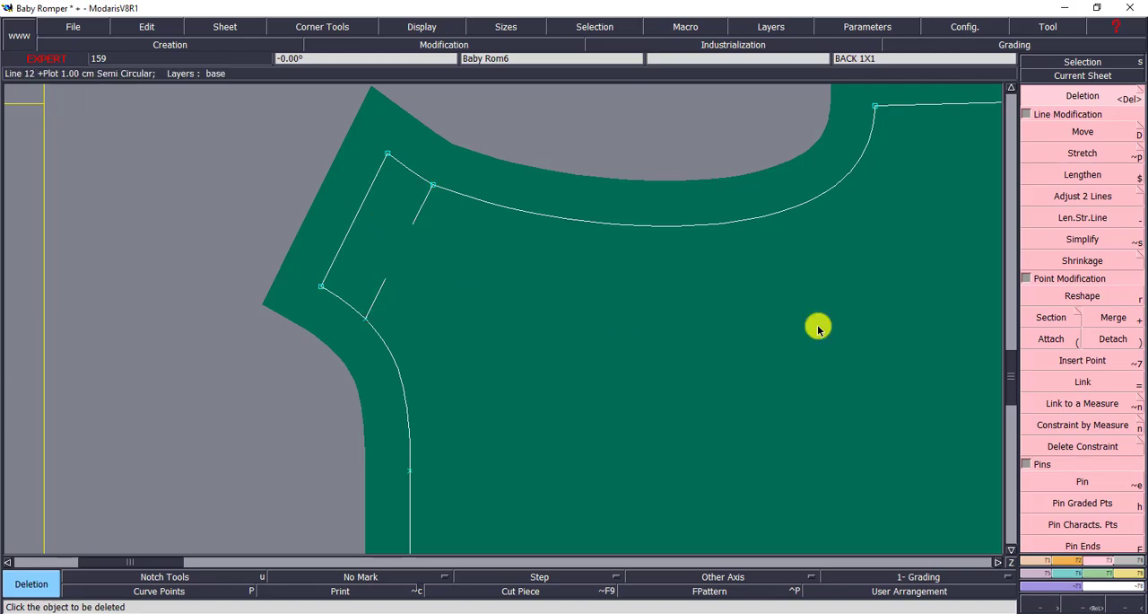
Draw a Bezier line about 3.3 cm long across the upper back shoulder, from the neckline notch to the armhole notch
{"action": "left_click", "coordinate": [1040, 565]}
{"action": "left_click", "coordinate": [1074, 405]}
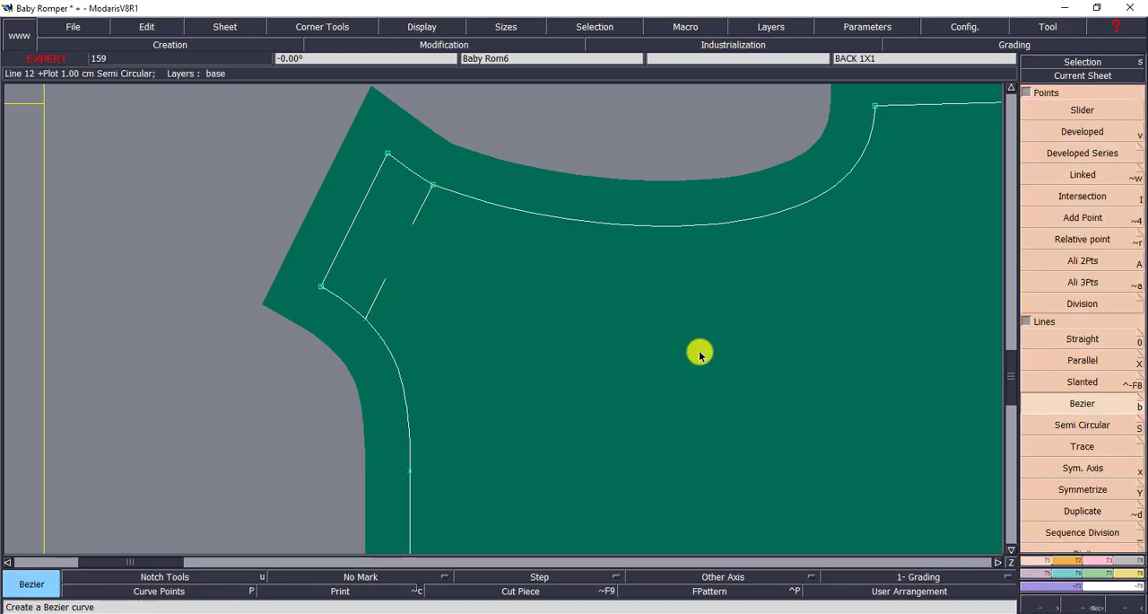
{"action": "left_click", "coordinate": [362, 319]}
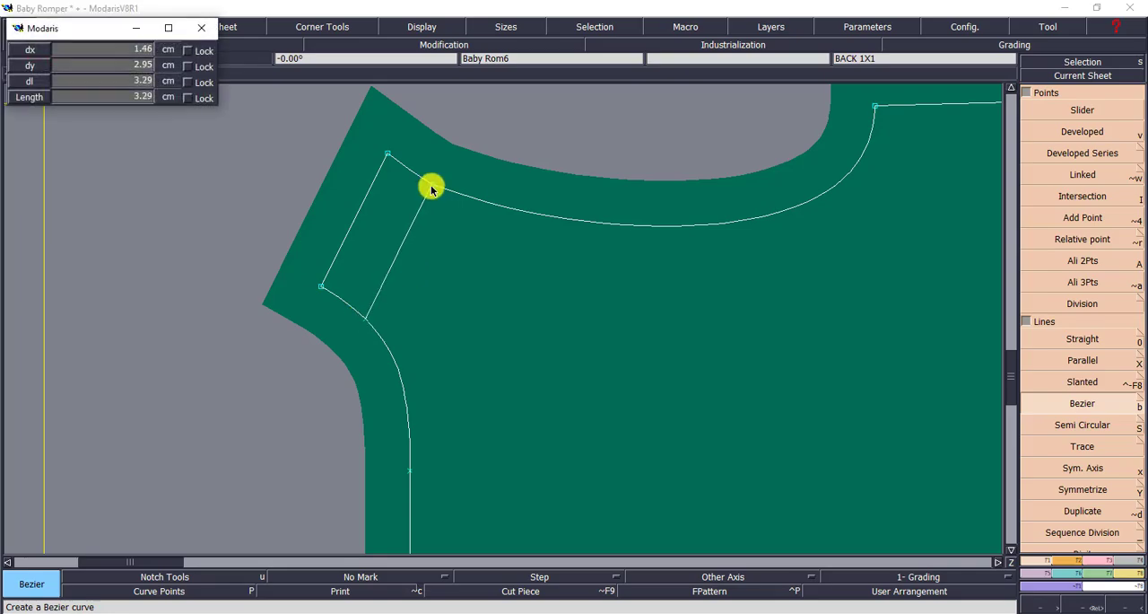
{"action": "left_click", "coordinate": [432, 187]}
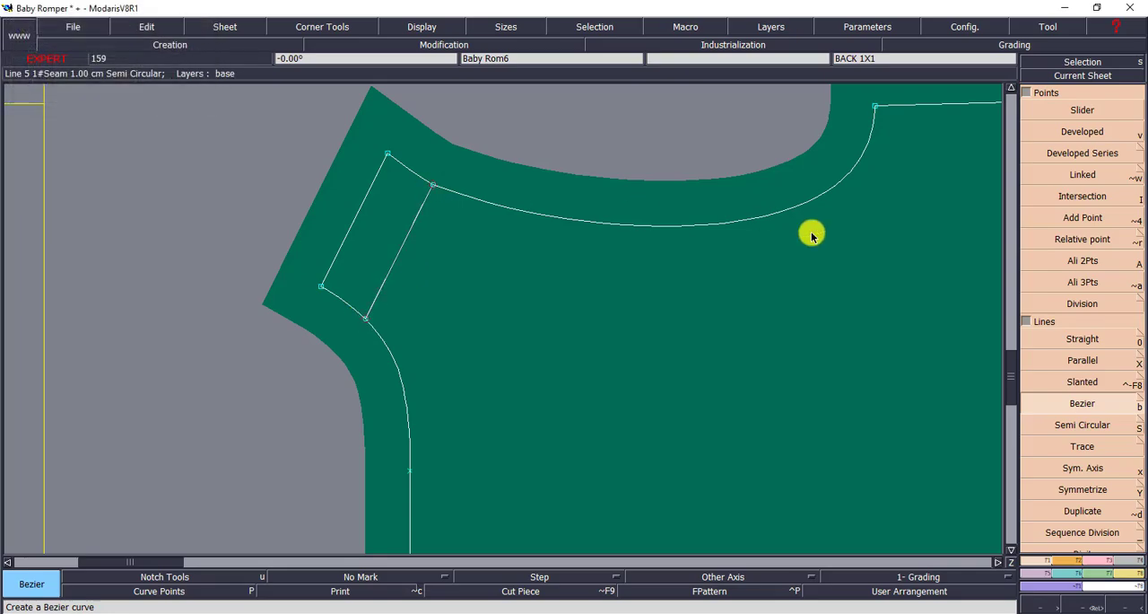
Try attaching the armhole end of the redrawn upper shoulder line to a free point inside the back piece, and undo it
{"action": "left_click", "coordinate": [1104, 560]}
{"action": "left_click", "coordinate": [1051, 339]}
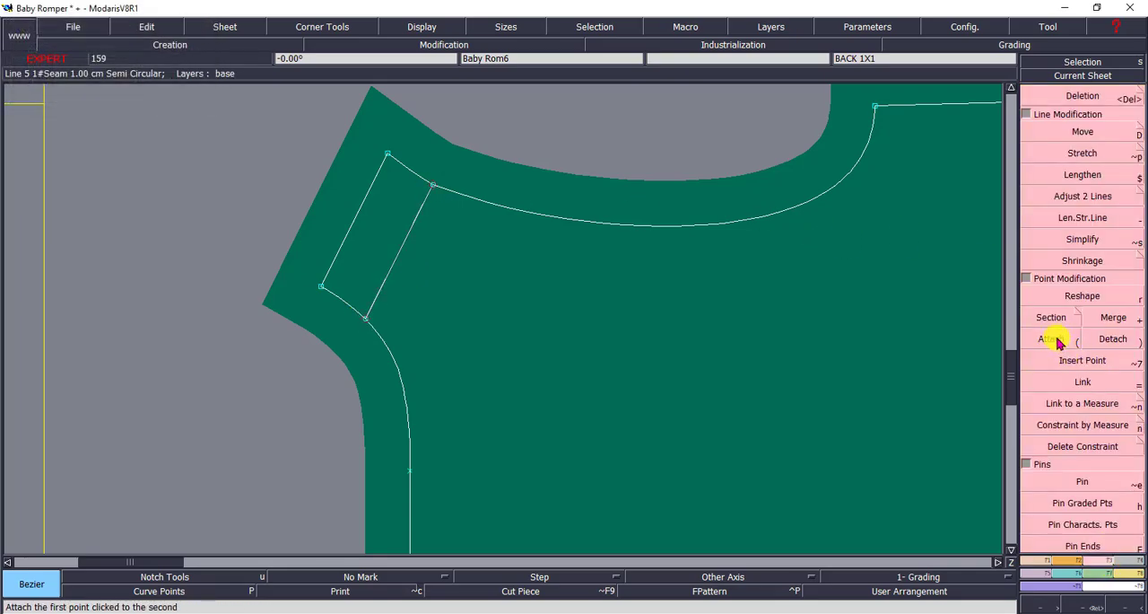
{"action": "left_click", "coordinate": [431, 191]}
{"action": "left_click", "coordinate": [426, 211]}
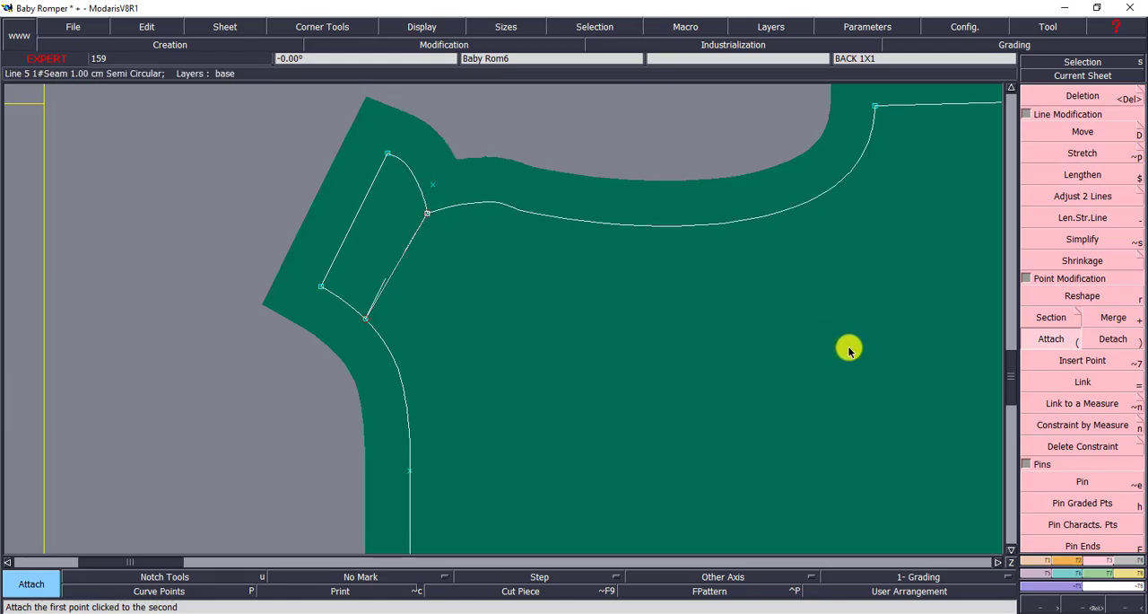
{"action": "key", "text": "ctrl+z"}
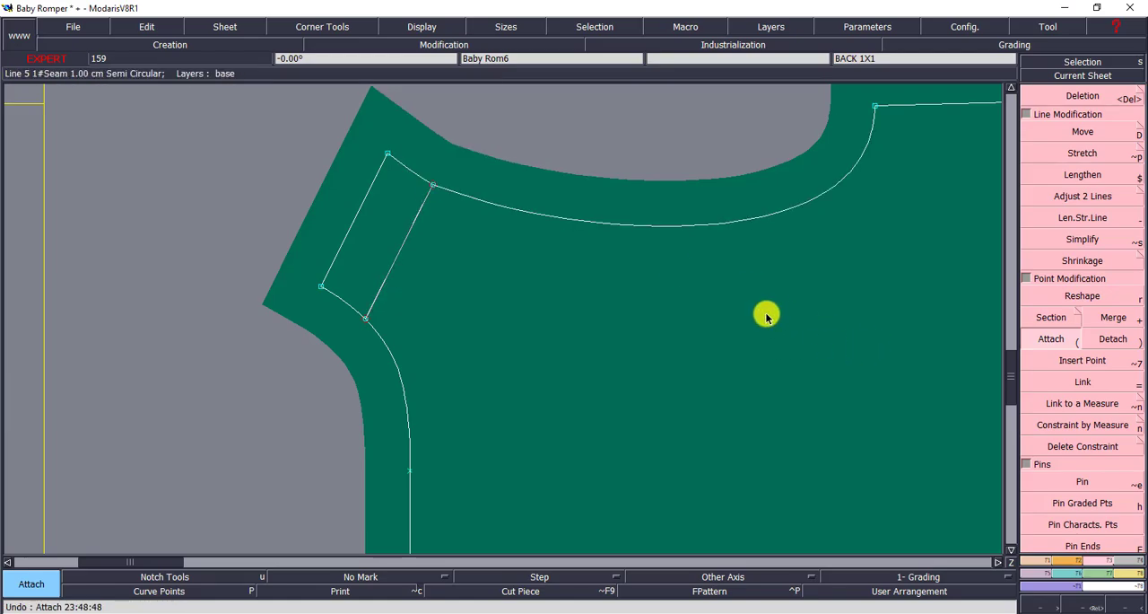
Delete the inner line parallel to the lower shoulder seam on the back piece
{"action": "key", "text": "Home"}
{"action": "left_click", "coordinate": [1096, 603]}
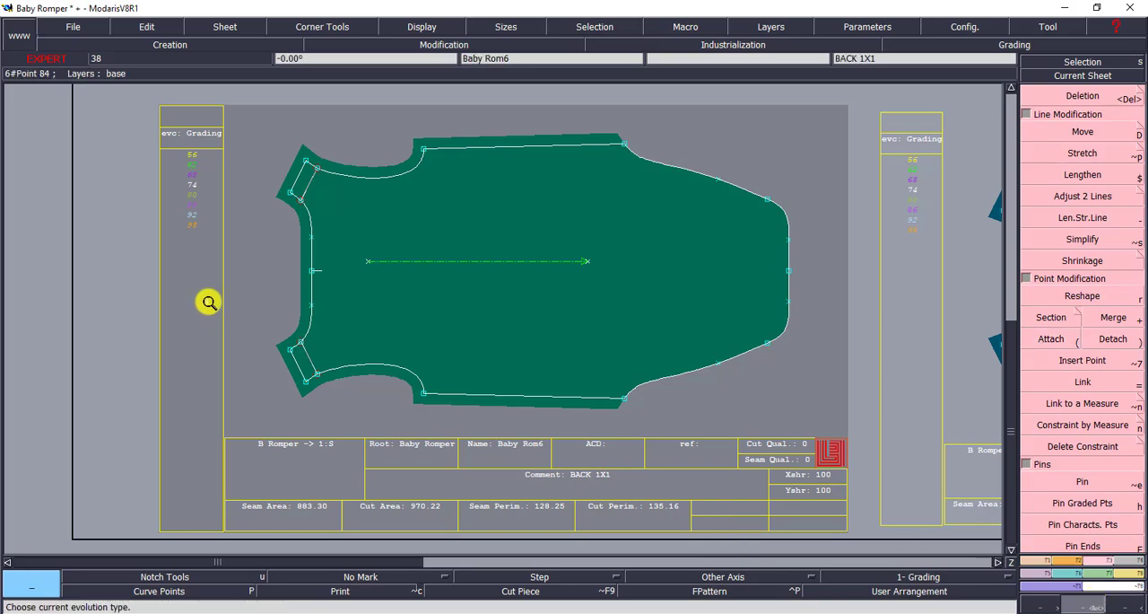
{"action": "left_click_drag", "start_coordinate": [213, 300], "coordinate": [403, 415]}
{"action": "left_click_drag", "start_coordinate": [188, 196], "coordinate": [741, 467]}
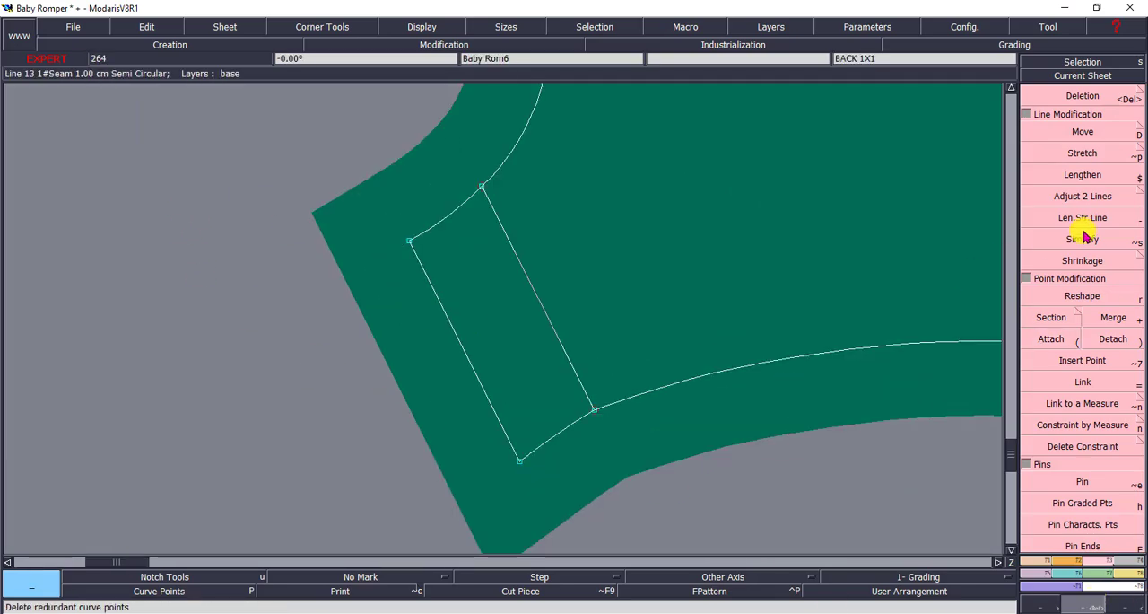
{"action": "left_click", "coordinate": [1083, 95]}
{"action": "left_click", "coordinate": [536, 297]}
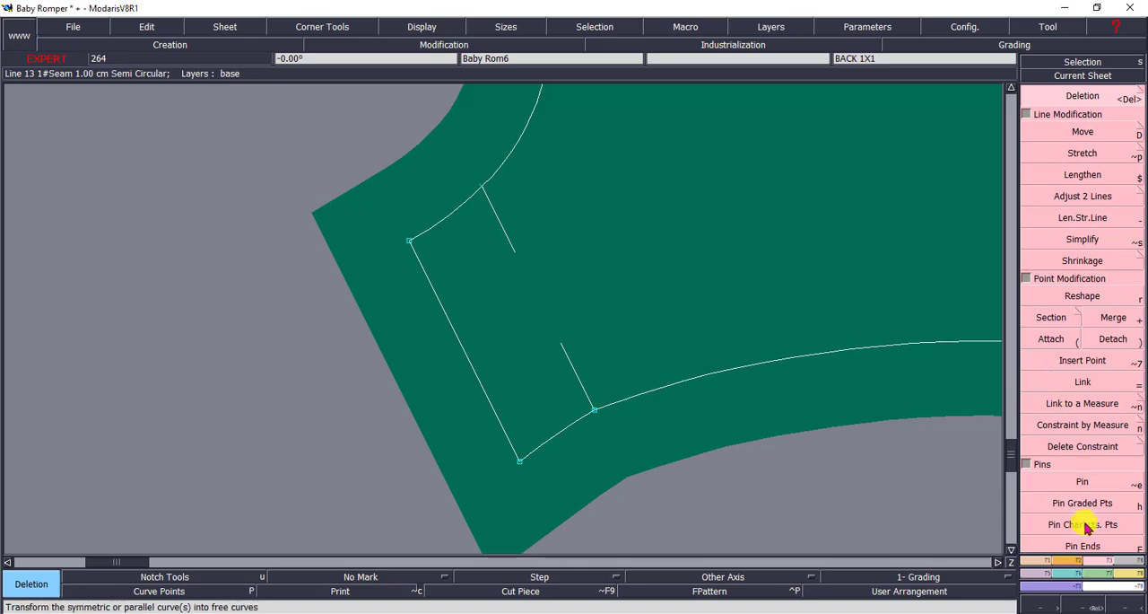
Draw a Bezier line about 3.37 cm long across the lower back shoulder, from the armhole notch to the neckline notch
{"action": "left_click", "coordinate": [1036, 559]}
{"action": "left_click", "coordinate": [1081, 404]}
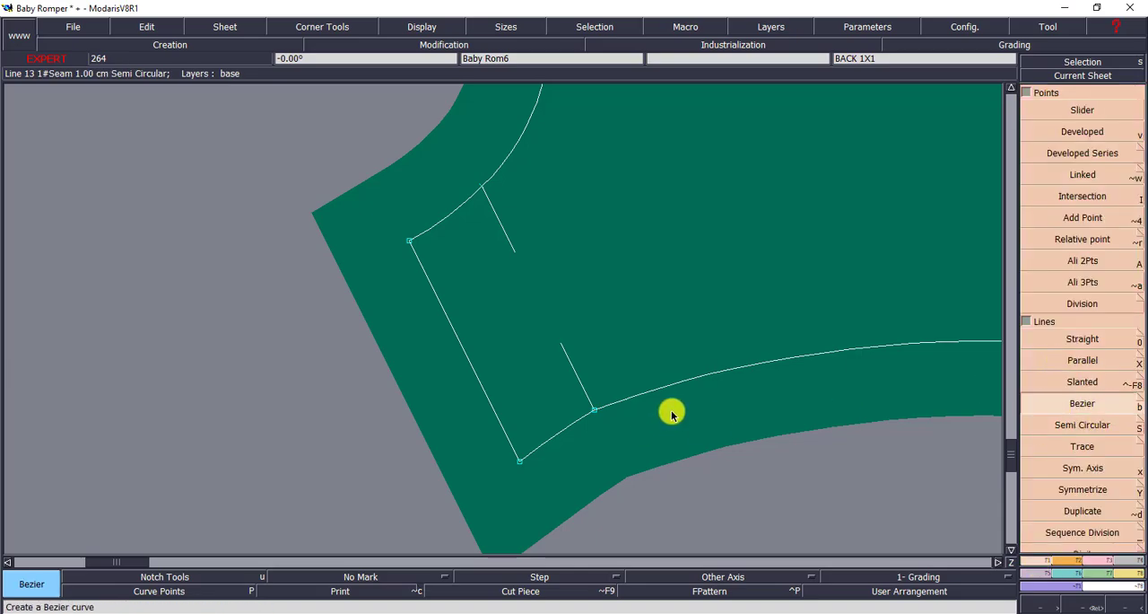
{"action": "left_click", "coordinate": [594, 409]}
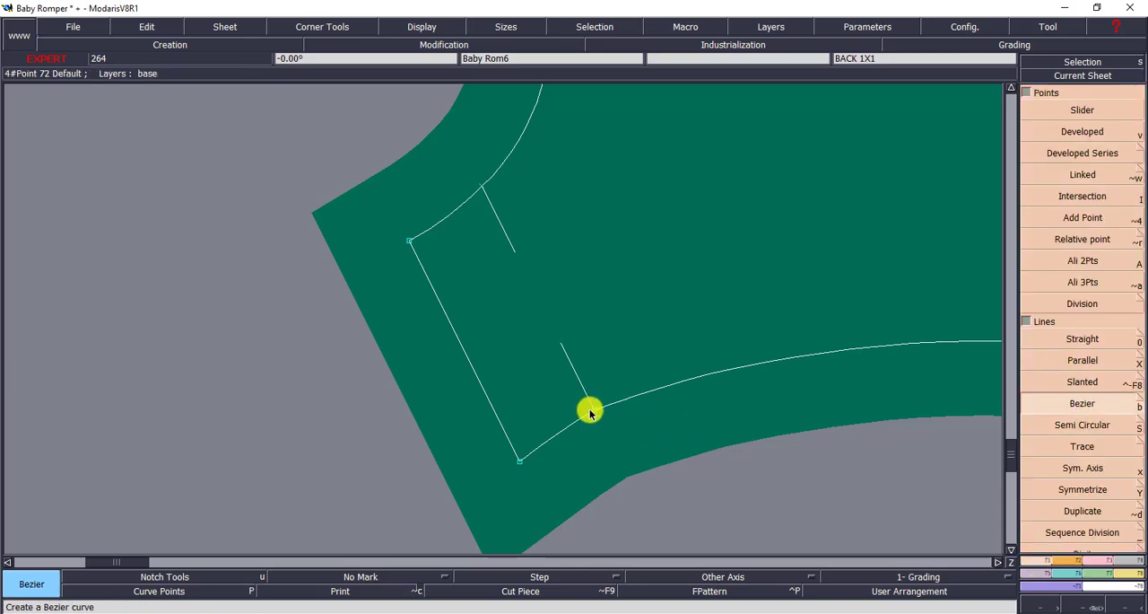
{"action": "left_click", "coordinate": [481, 186]}
On the PLACKET 1X1 piece, try attaching the left end of the lower inner line to a free point, and undo it
{"action": "key", "text": "Home"}
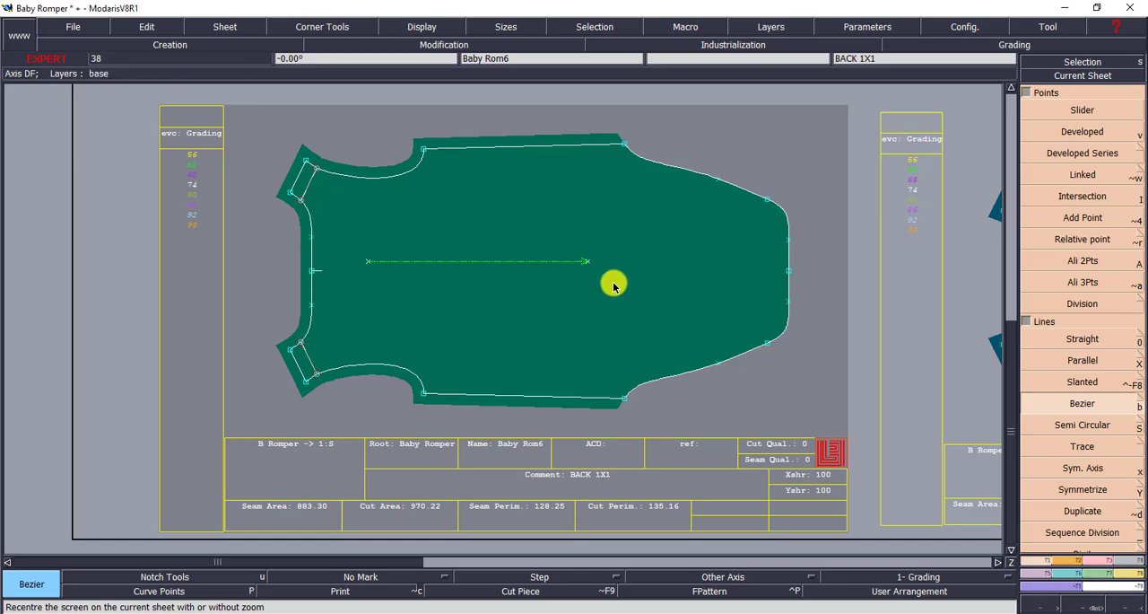
{"action": "key", "text": "Page_Up"}
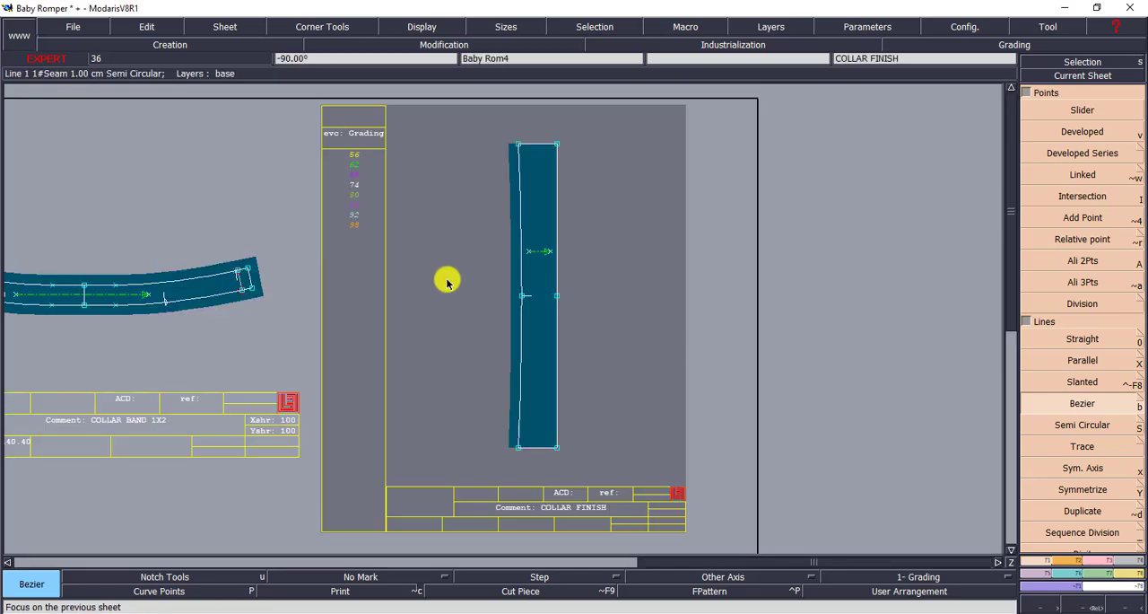
{"action": "key", "text": "Page_Up"}
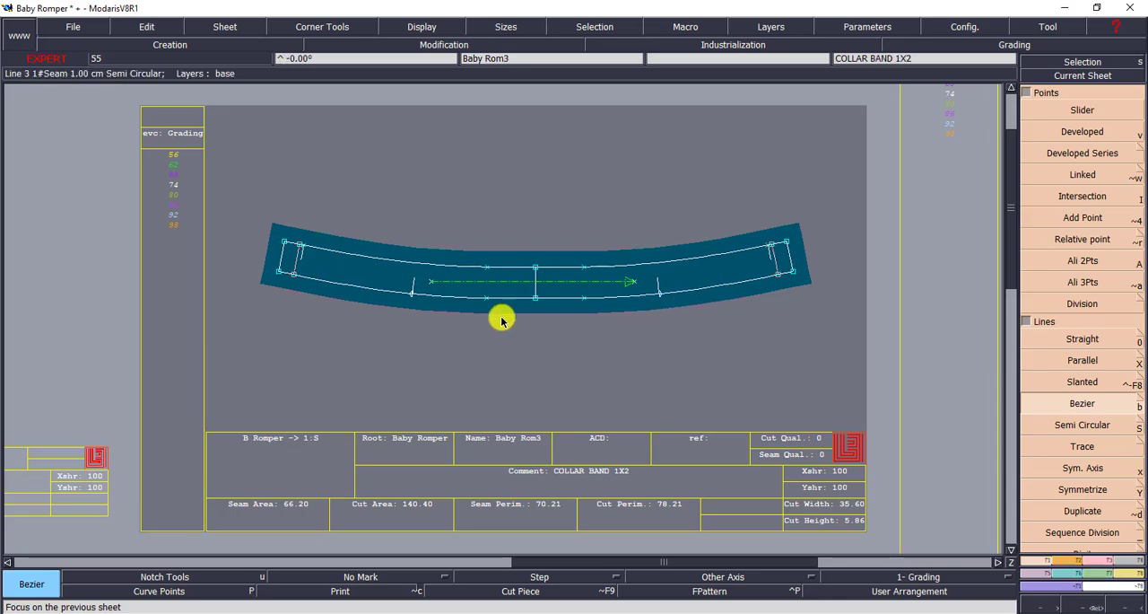
{"action": "key", "text": "Page_Up"}
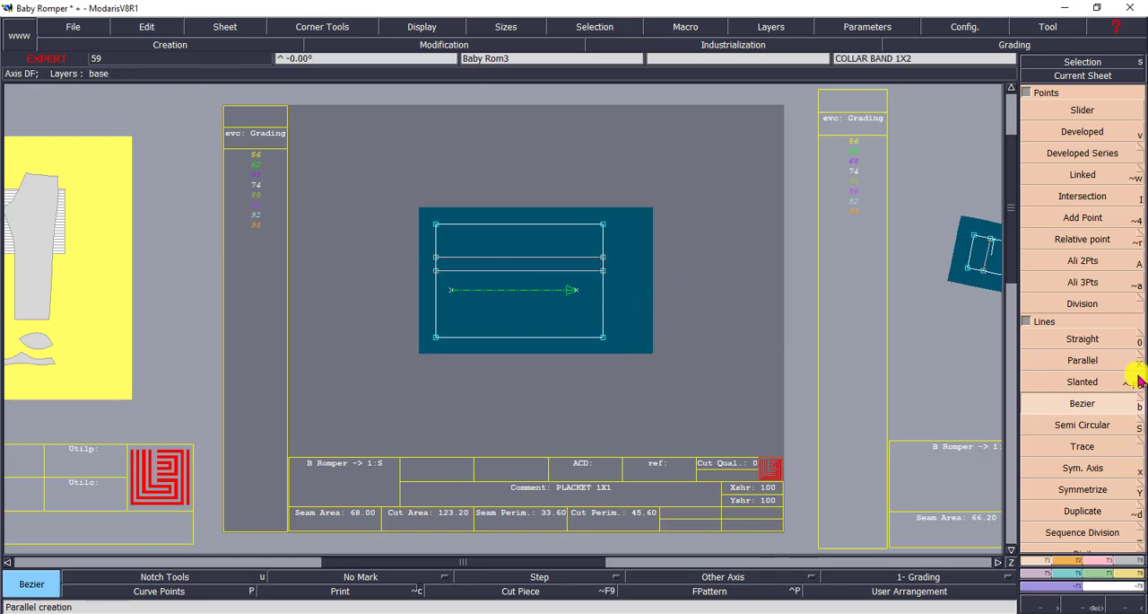
{"action": "left_click", "coordinate": [1106, 561]}
{"action": "left_click", "coordinate": [1051, 339]}
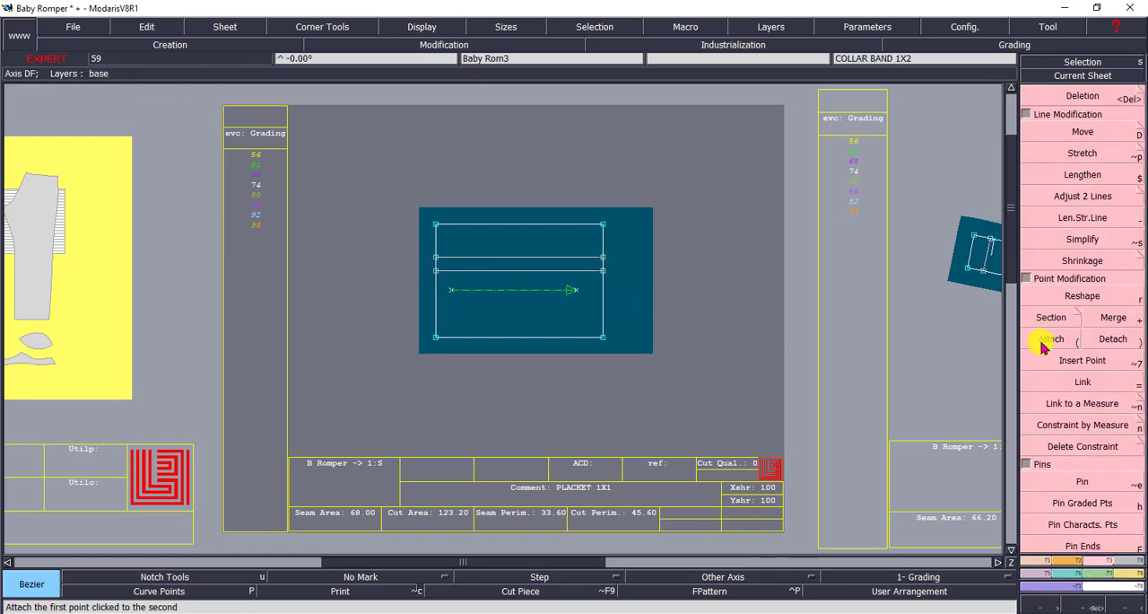
{"action": "left_click", "coordinate": [437, 268]}
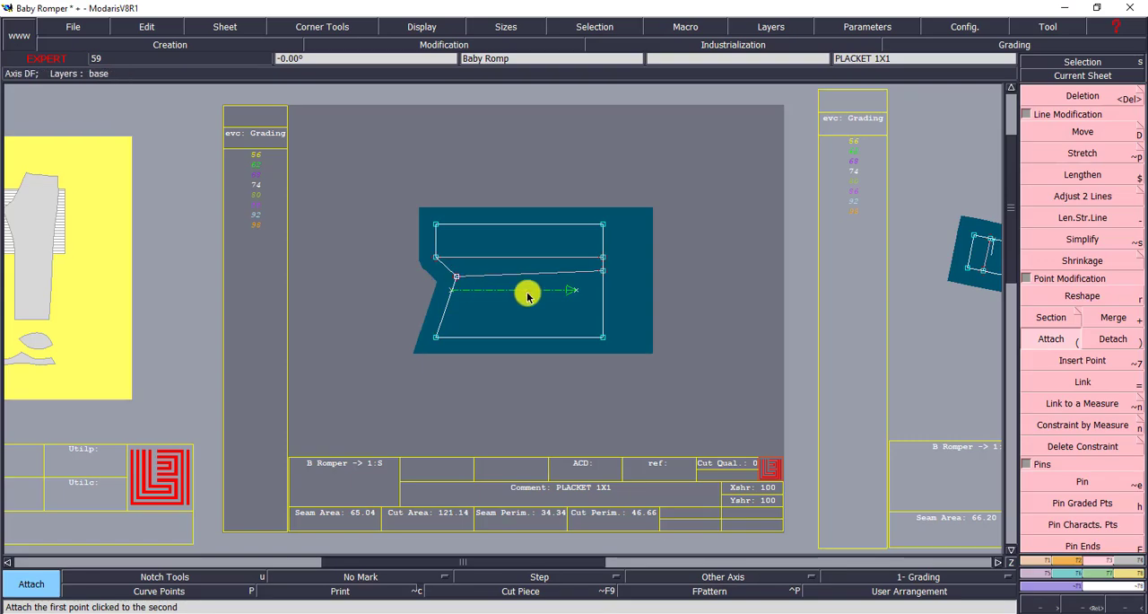
{"action": "key", "text": "ctrl+z"}
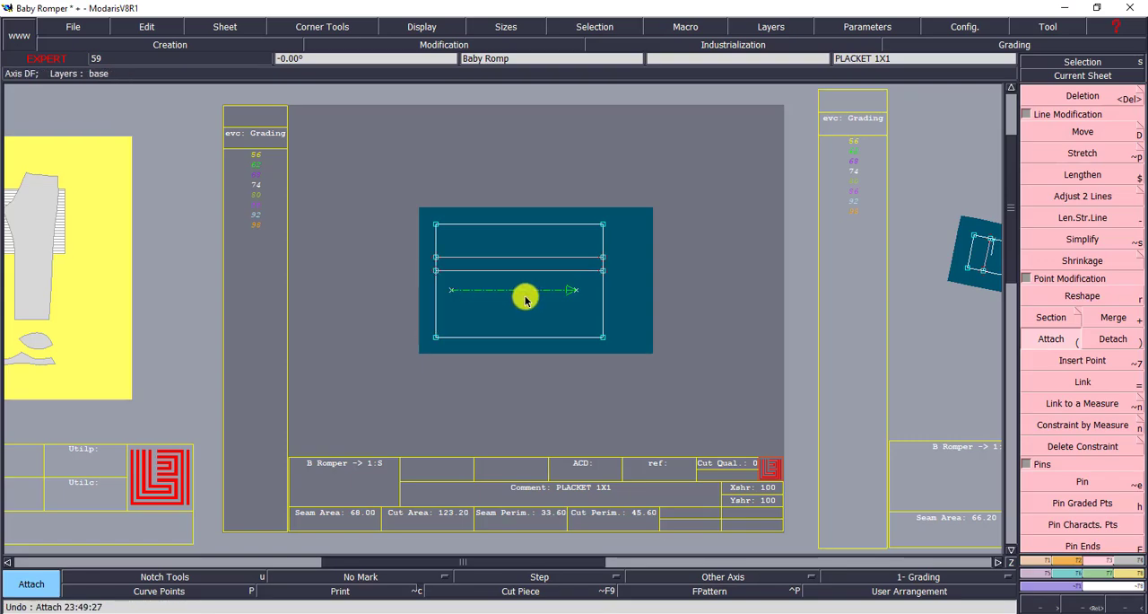
Go through the remaining piece sheets, including FRONT 1X1, and arrange all the sheets on the desk automatically
{"action": "key", "text": "Page_Up"}
{"action": "key", "text": "Page_Up"}
{"action": "key", "text": "Page_Up"}
{"action": "key", "text": "Page_Up"}
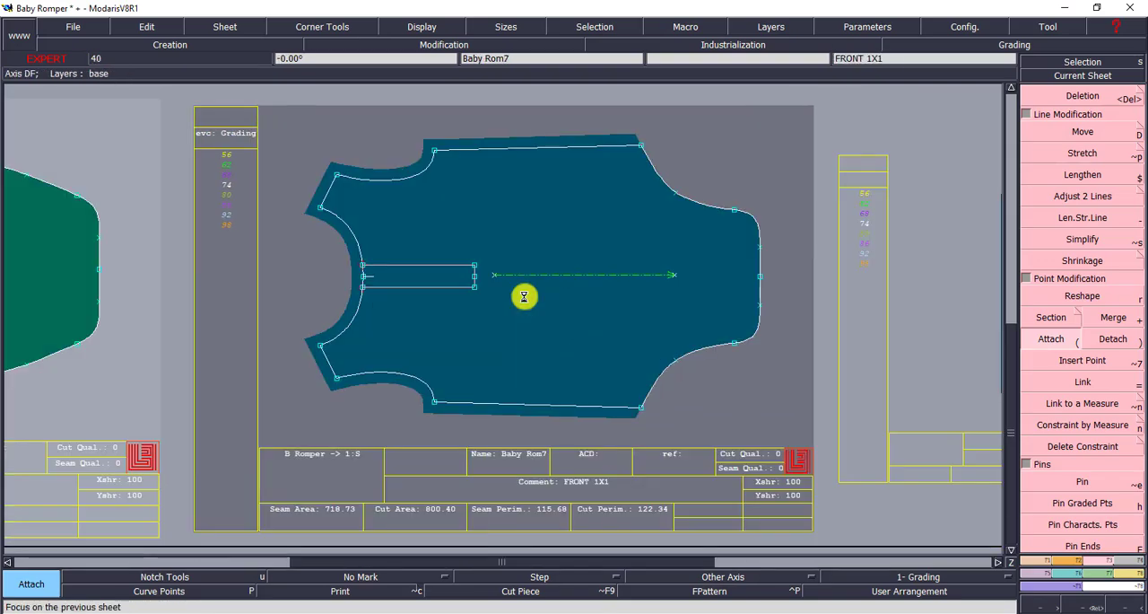
{"action": "key", "text": "Page_Up"}
{"action": "key", "text": "Page_Up"}
{"action": "key", "text": "j"}
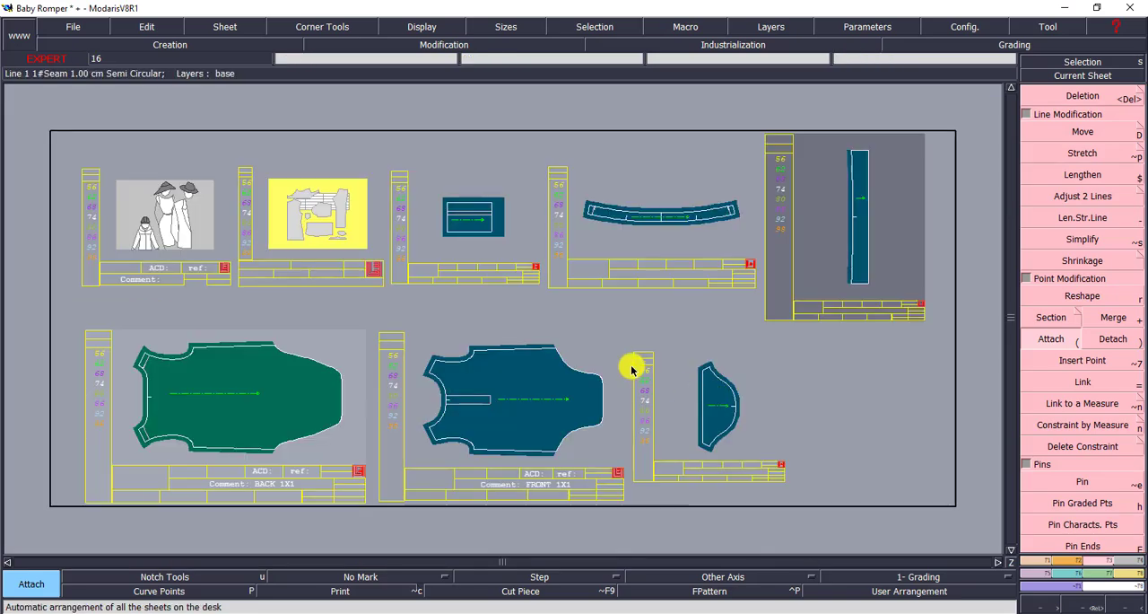
Confirm the model's access paths and save the Baby Romper model to its save directory
{"action": "left_click", "coordinate": [72, 27]}
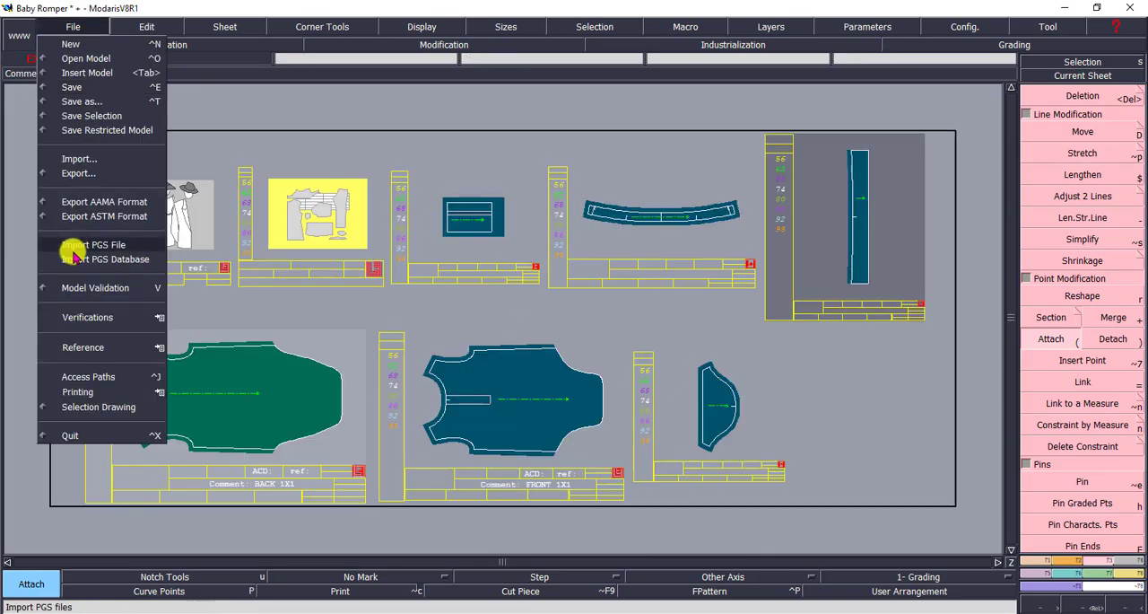
{"action": "left_click", "coordinate": [89, 378]}
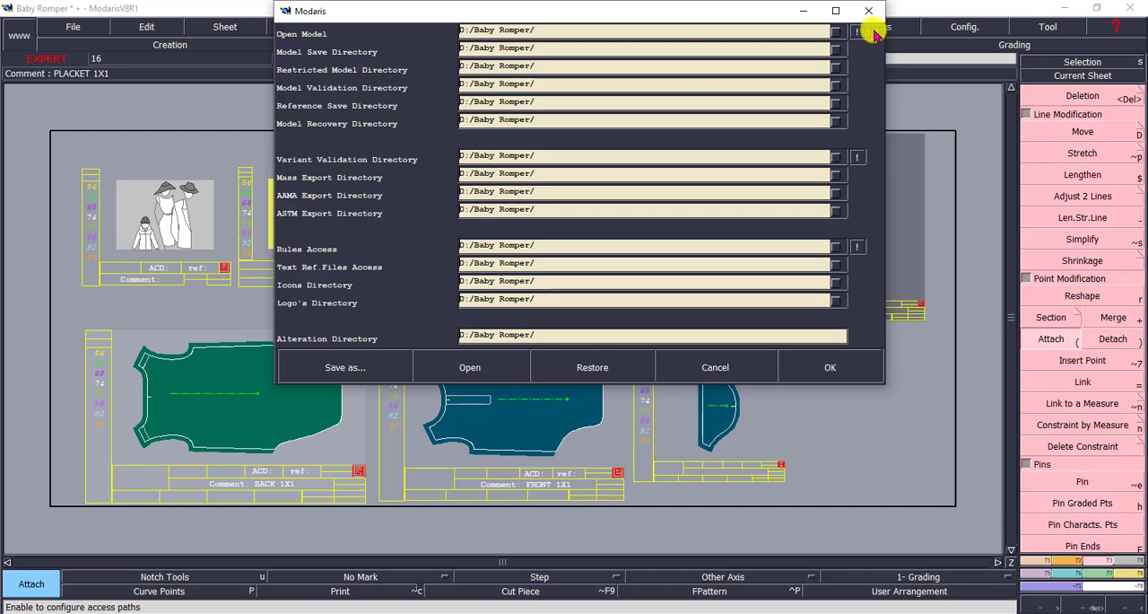
{"action": "left_click", "coordinate": [863, 364]}
{"action": "left_click", "coordinate": [72, 26]}
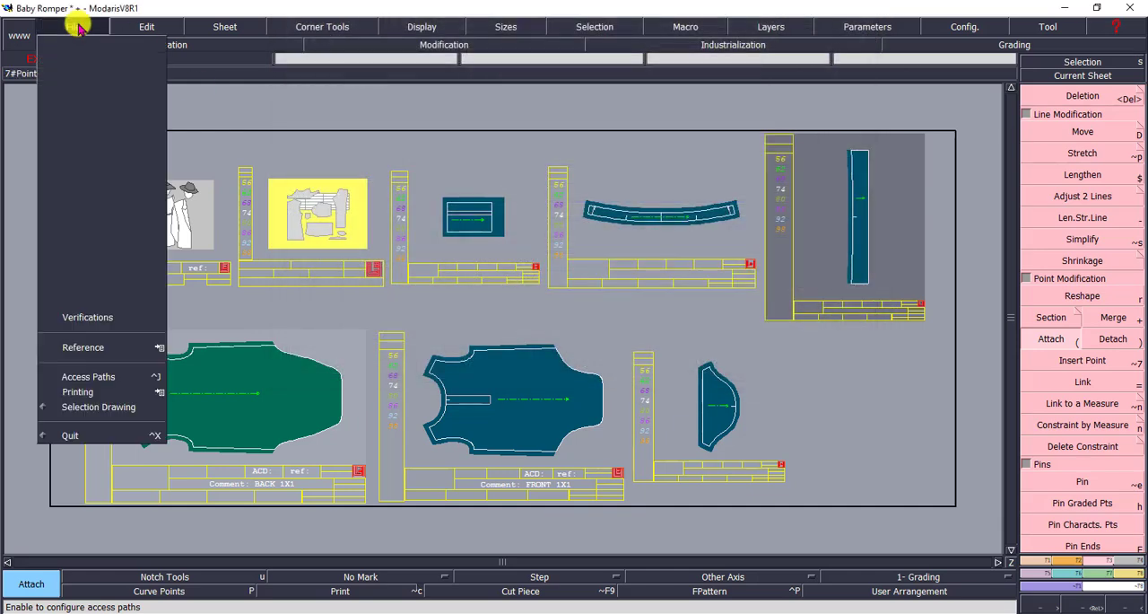
{"action": "left_click", "coordinate": [68, 87]}
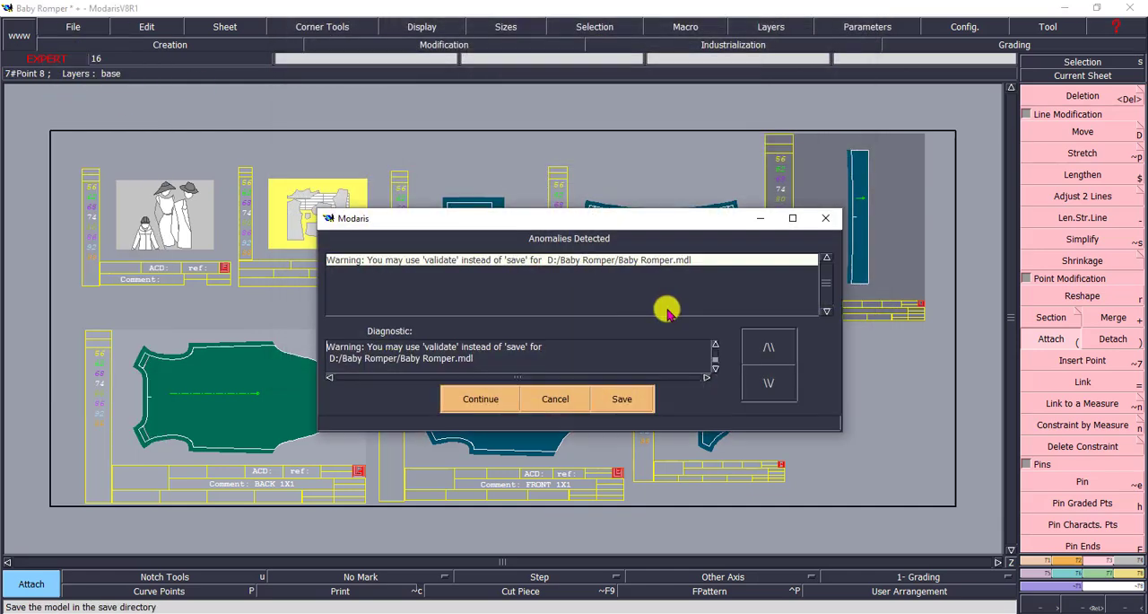
{"action": "left_click", "coordinate": [480, 398]}
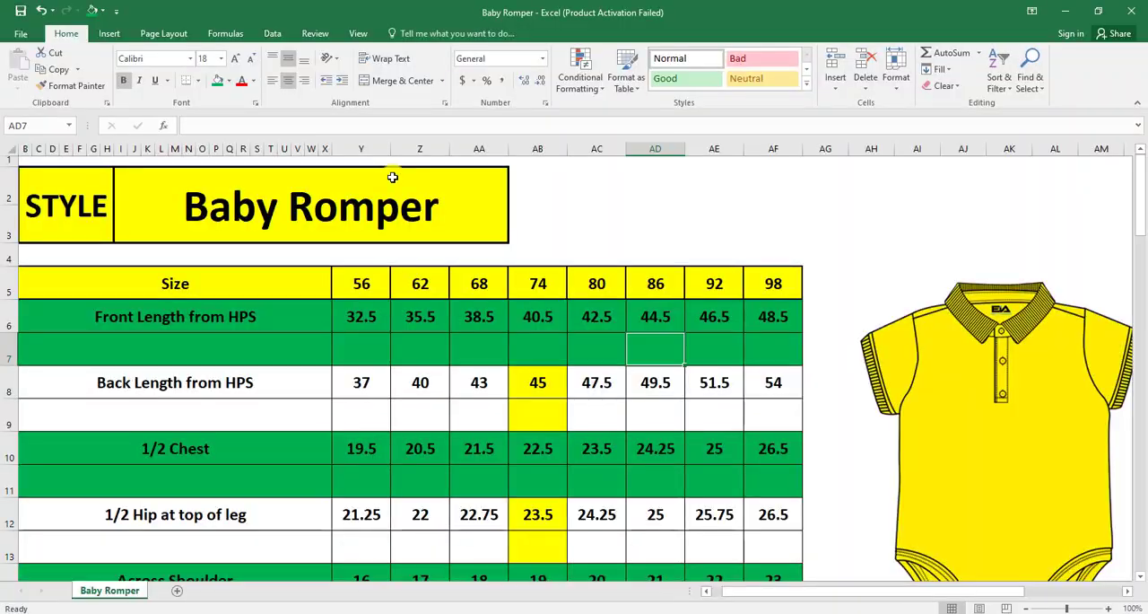
{"action": "left_click", "coordinate": [614, 191]}
{"action": "left_click", "coordinate": [552, 223]}
{"action": "left_click", "coordinate": [636, 221]}
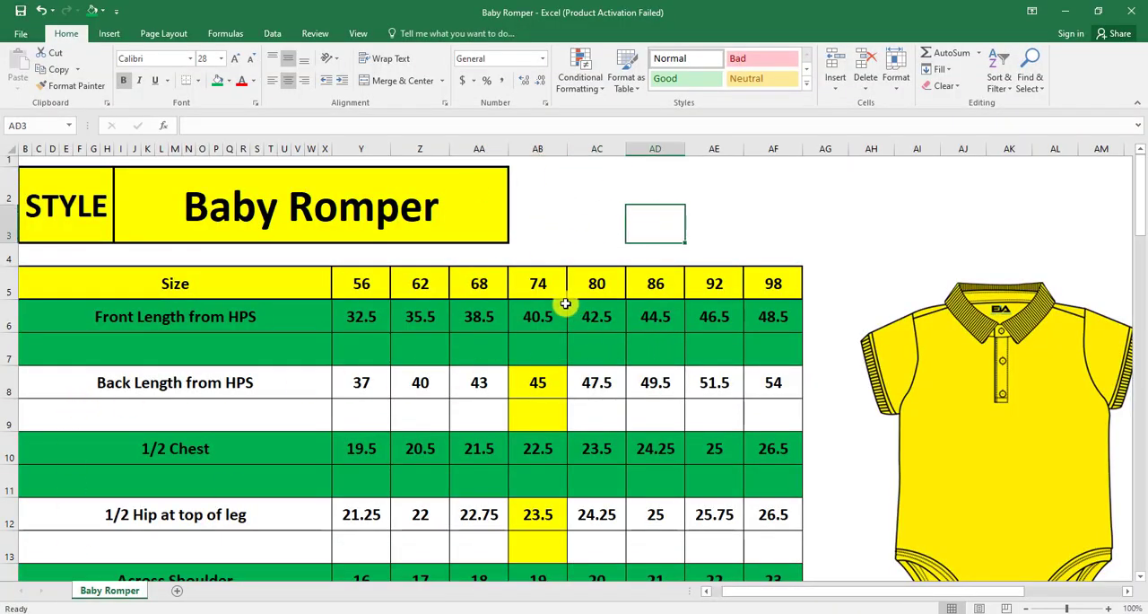
Fill the size 74 column, cells AB5 to AB55, with yellow in the Baby Romper size chart in Excel
{"action": "left_click_drag", "start_coordinate": [543, 289], "coordinate": [526, 328]}
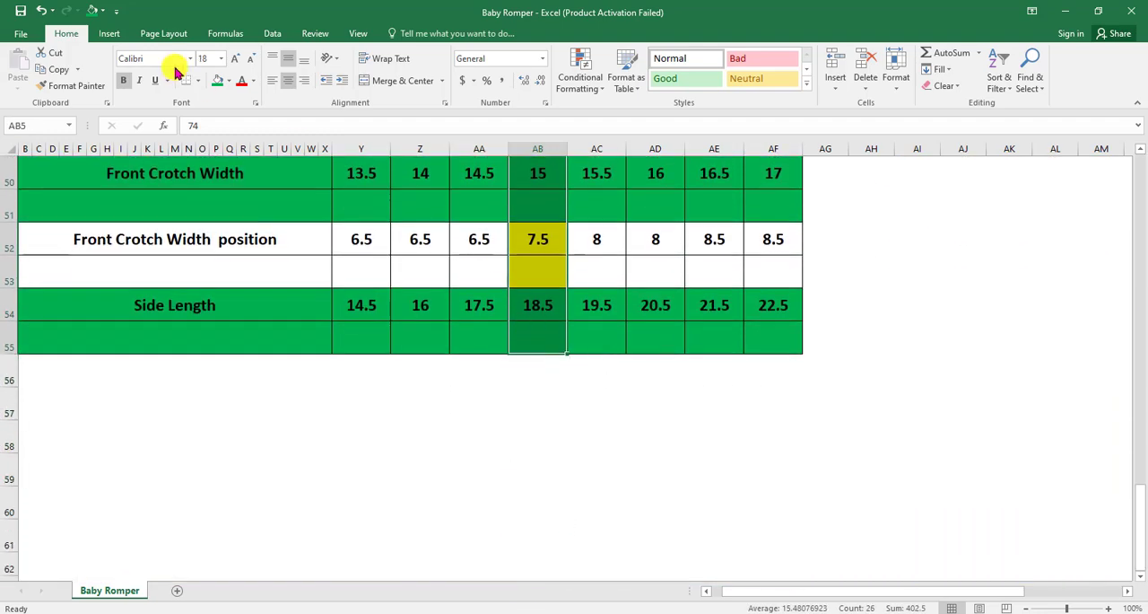
{"action": "left_click", "coordinate": [229, 80]}
{"action": "left_click", "coordinate": [253, 195]}
{"action": "scroll", "coordinate": [559, 366], "scroll_direction": "up", "scroll_amount": 17}
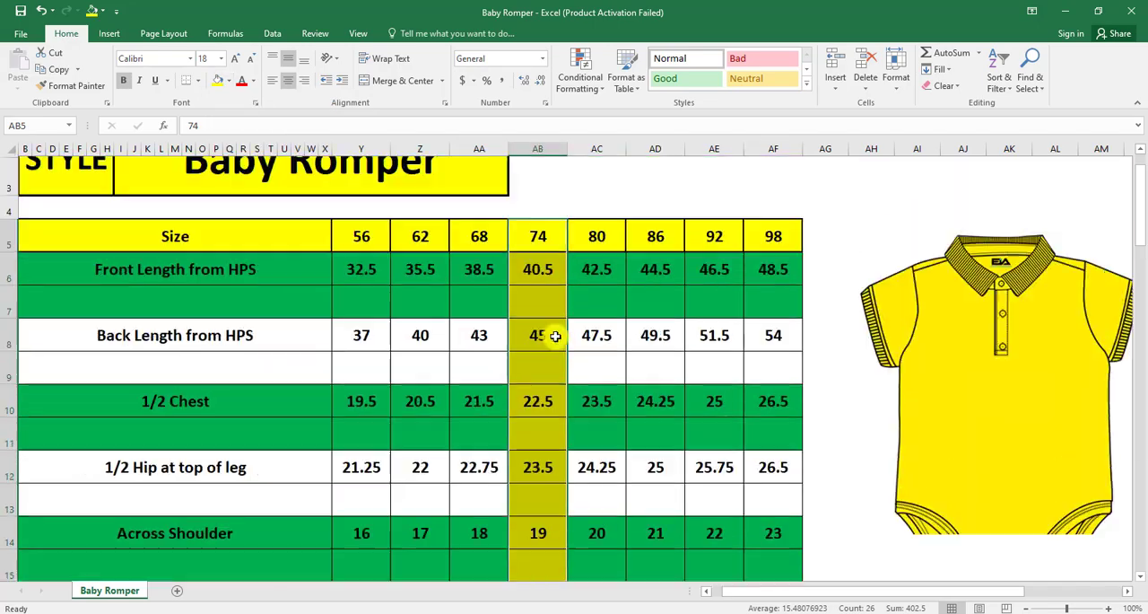
{"action": "left_click", "coordinate": [574, 225]}
{"action": "key", "text": "Right"}
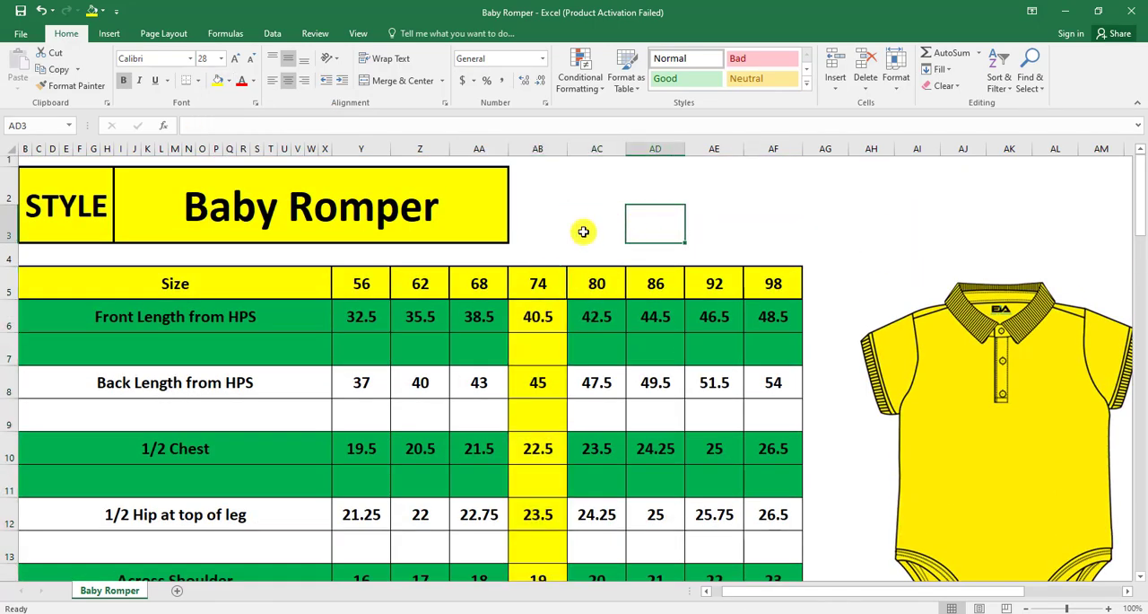
{"action": "left_click", "coordinate": [538, 233]}
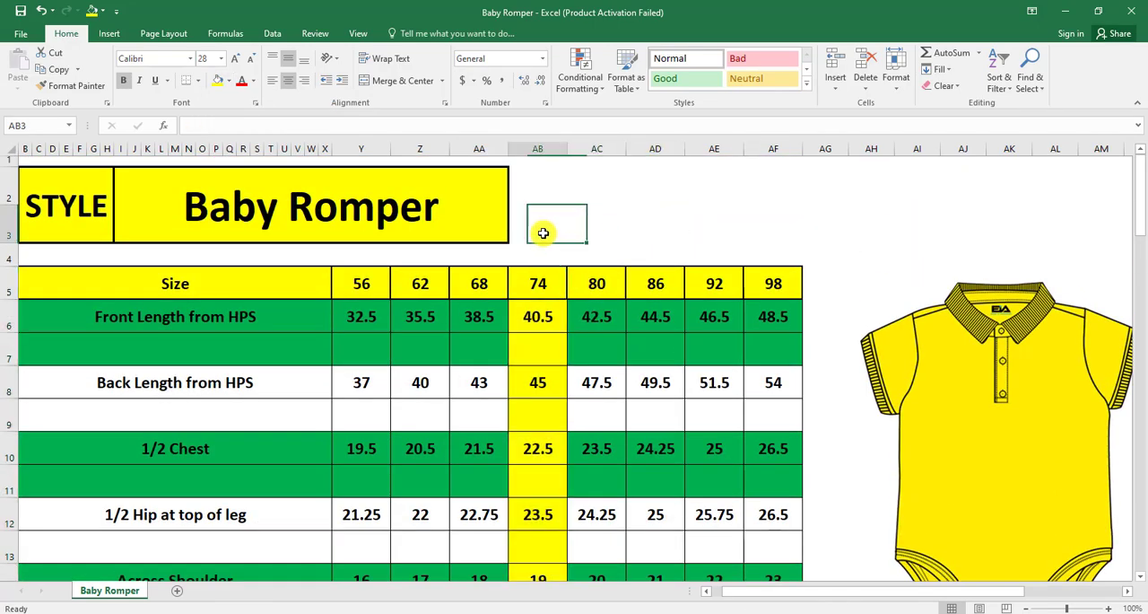
{"action": "left_click", "coordinate": [596, 233]}
{"action": "left_click", "coordinate": [549, 255]}
{"action": "left_click", "coordinate": [630, 237]}
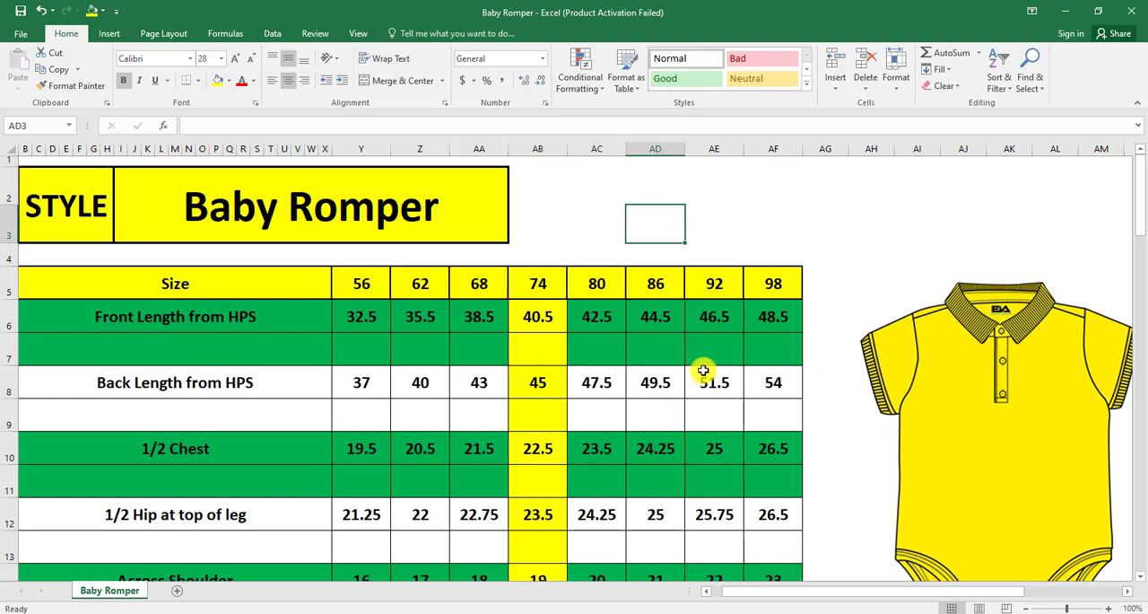
{"action": "left_click", "coordinate": [588, 221]}
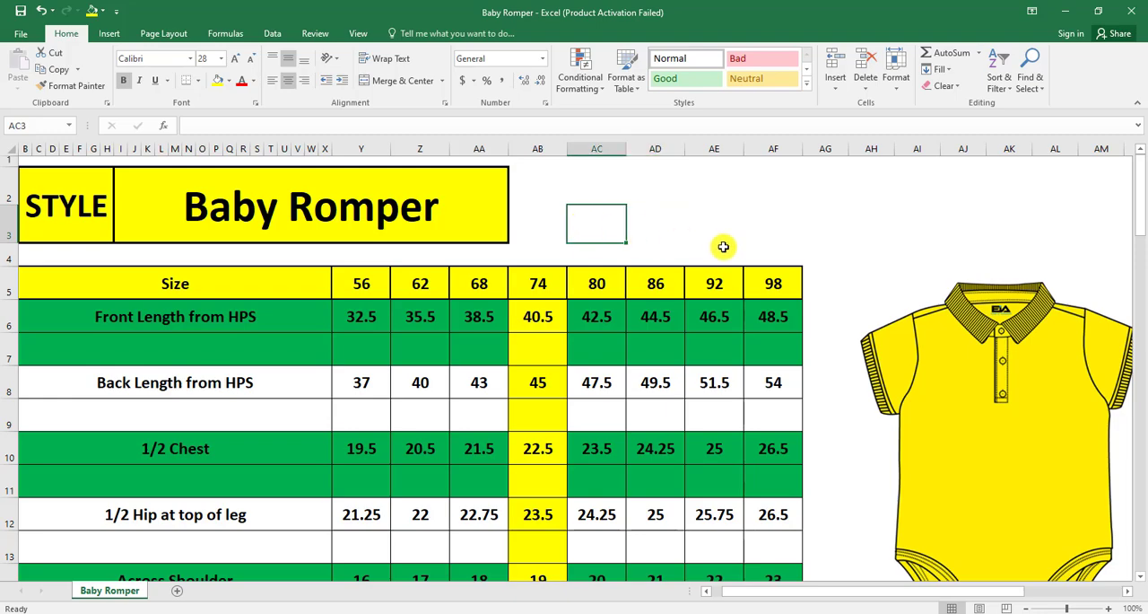